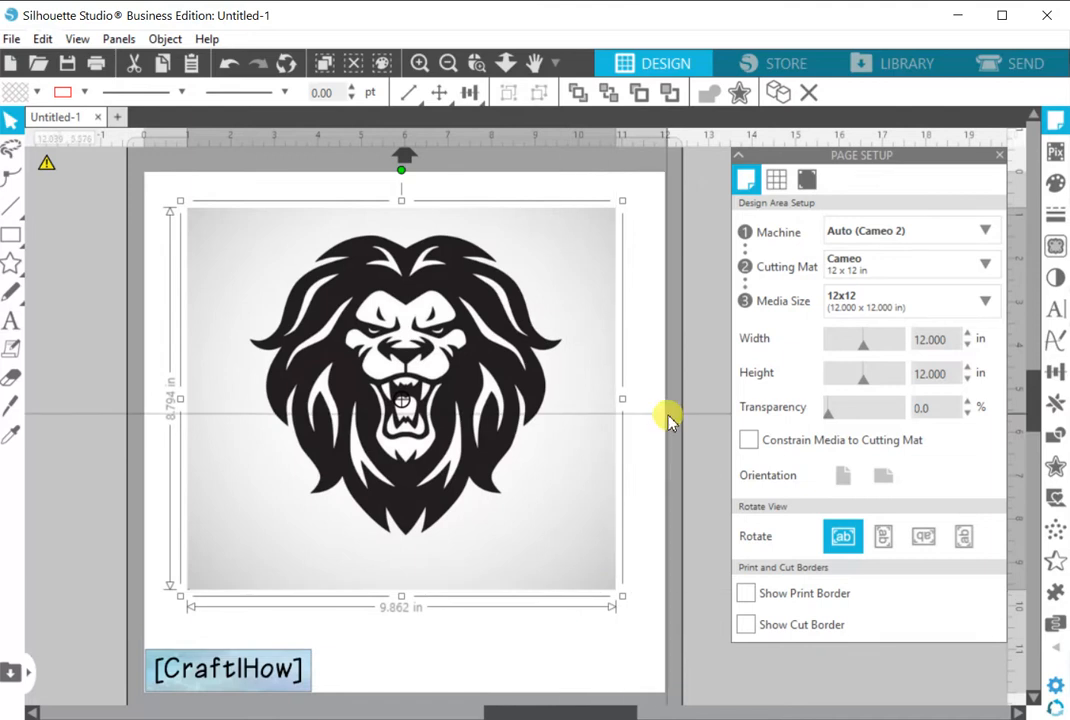
- Check the cut lines of the lion picture in the send view, return to the design view and deselect it
double_click(386, 397)
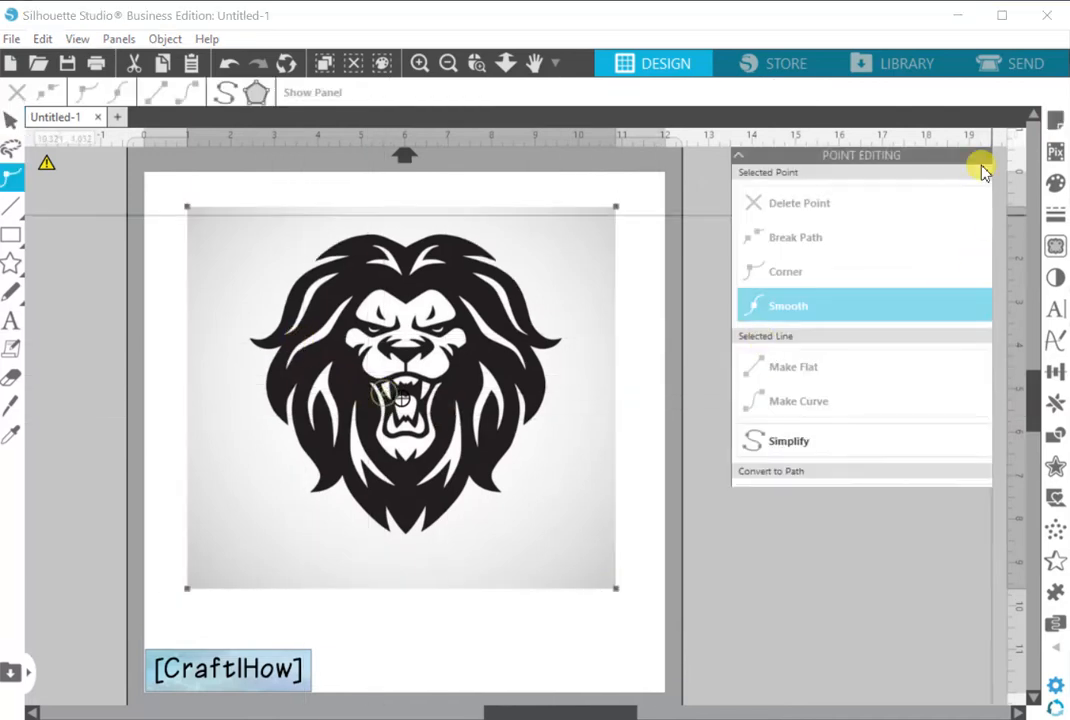
left_click(1025, 66)
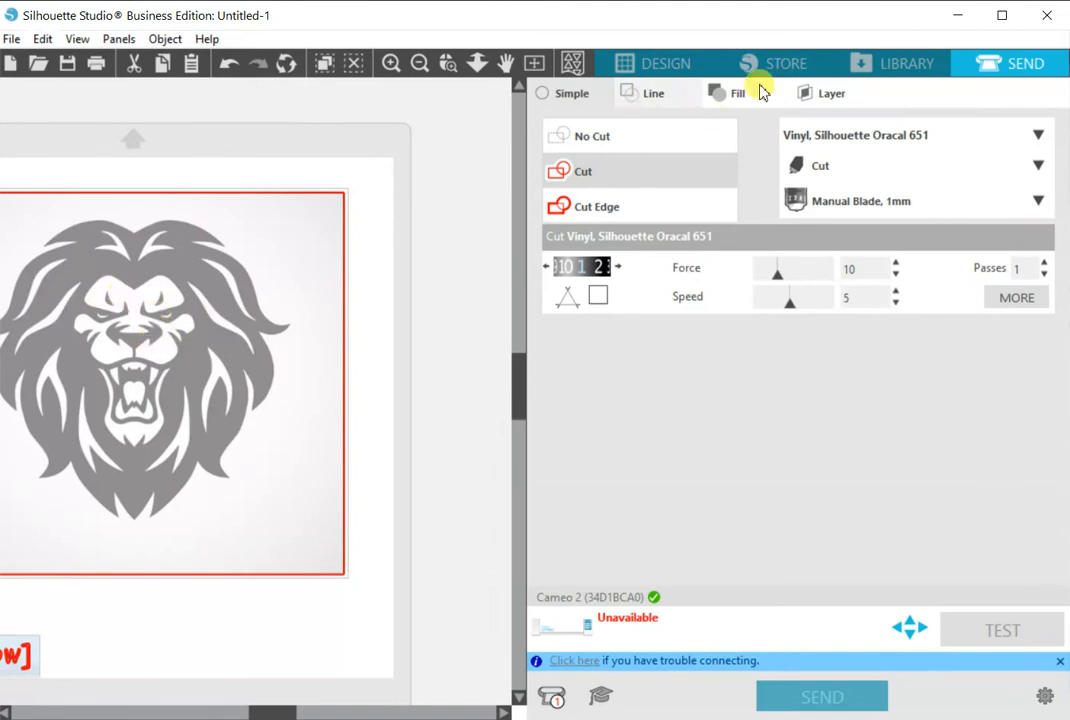
left_click(651, 63)
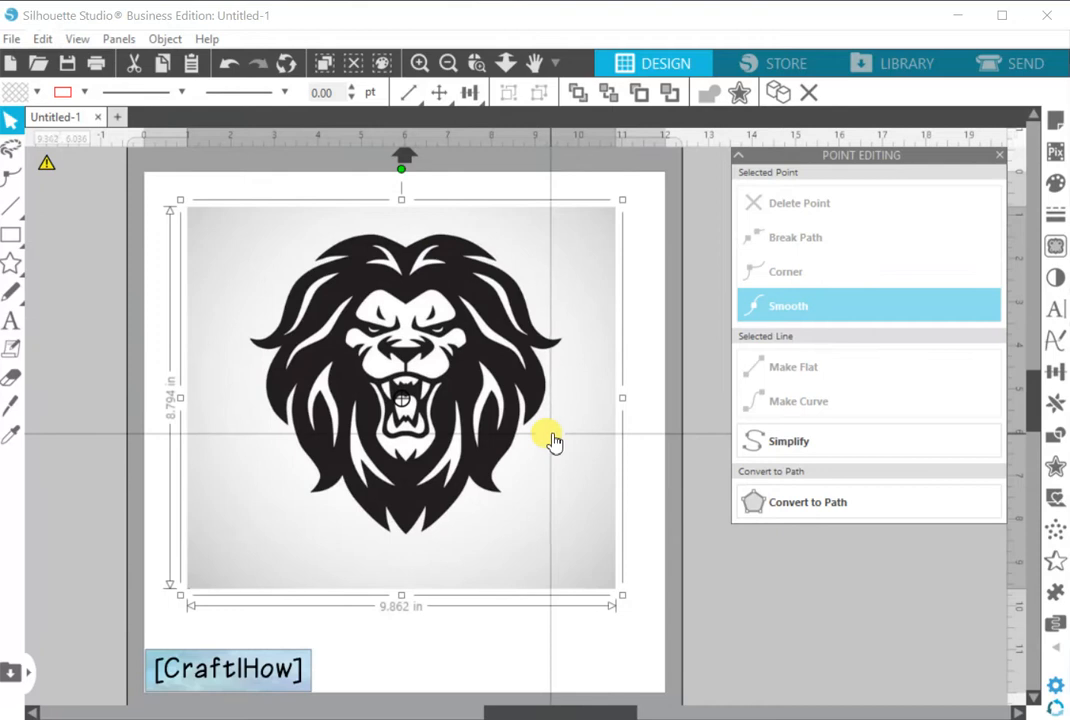
left_click(659, 364)
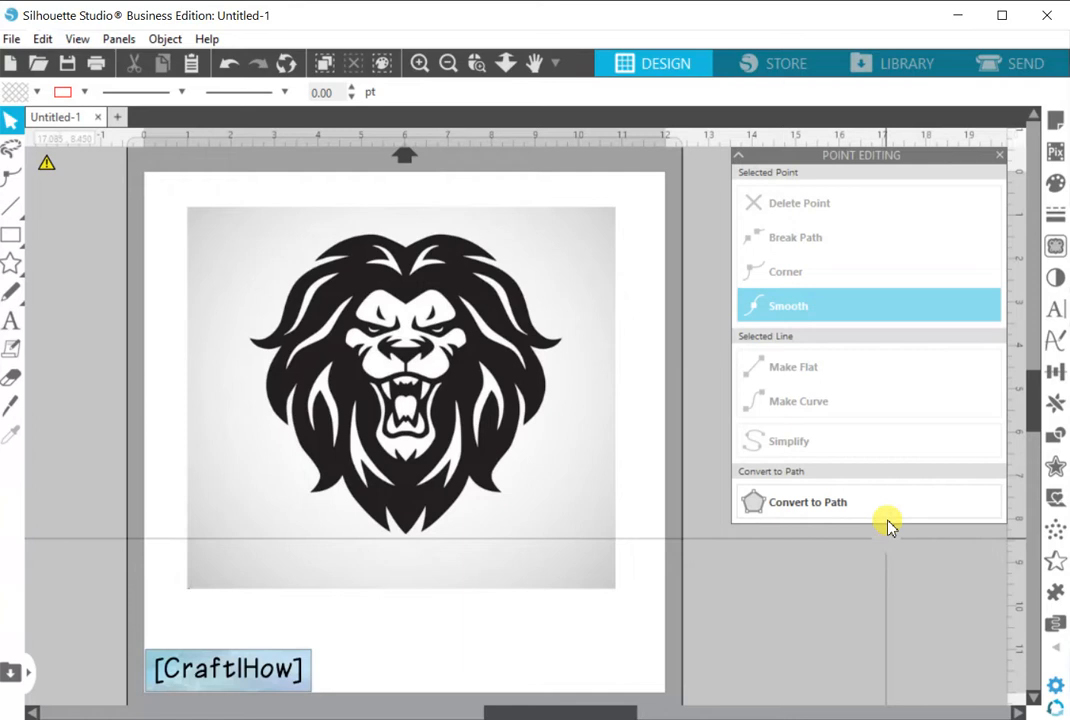
- Trace the lion picture at a 32% threshold with the standard Trace style and move the source picture off the page
left_click(1055, 247)
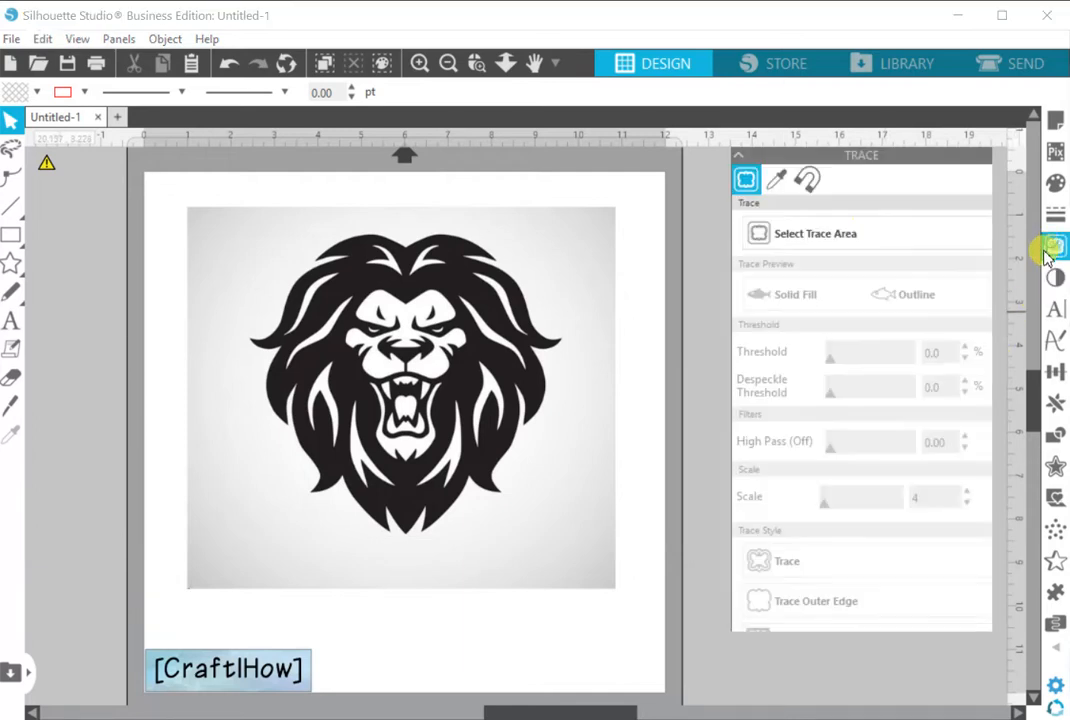
left_click(818, 235)
mouse_move(218, 223)
left_mouse_down()
mouse_move(435, 375)
mouse_move(600, 585)
mouse_move(578, 550)
left_mouse_up()
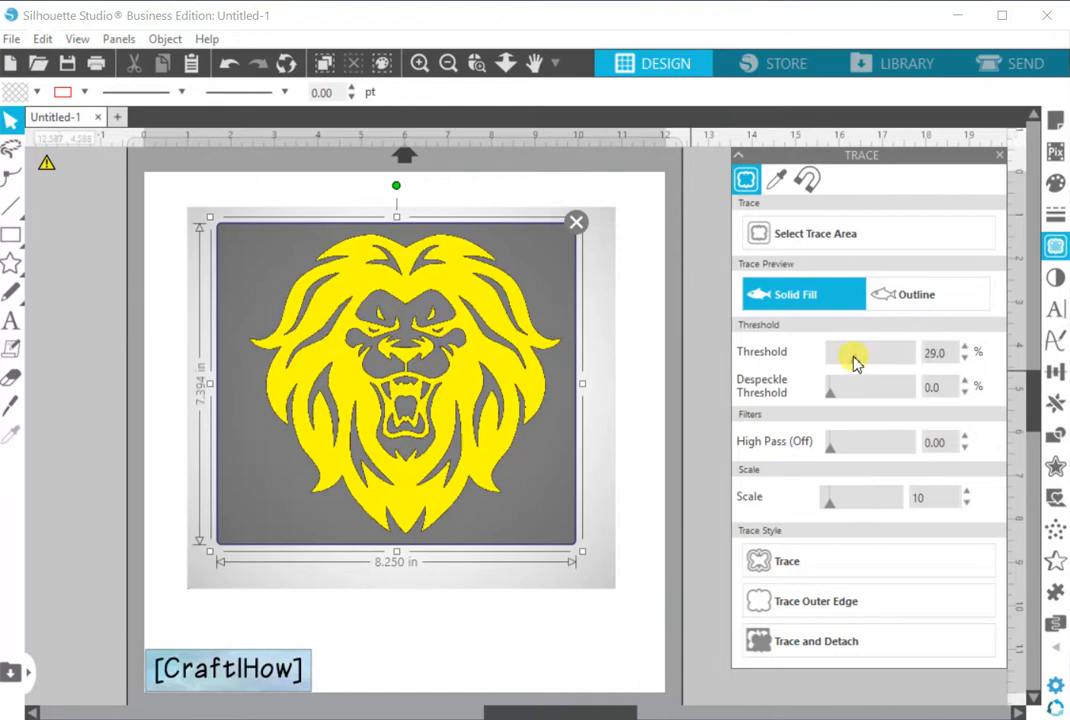
left_click(798, 566)
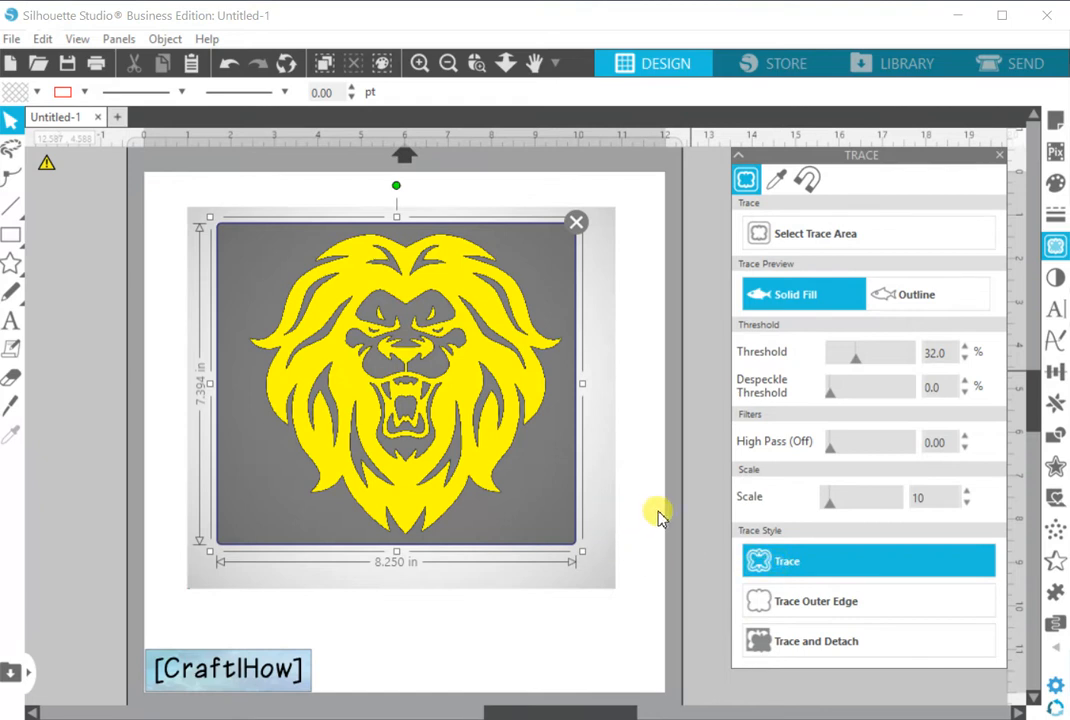
mouse_move(568, 370)
left_mouse_down()
mouse_move(578, 365)
mouse_move(132, 379)
left_mouse_up()
left_click_drag(172, 259, 43, 289)
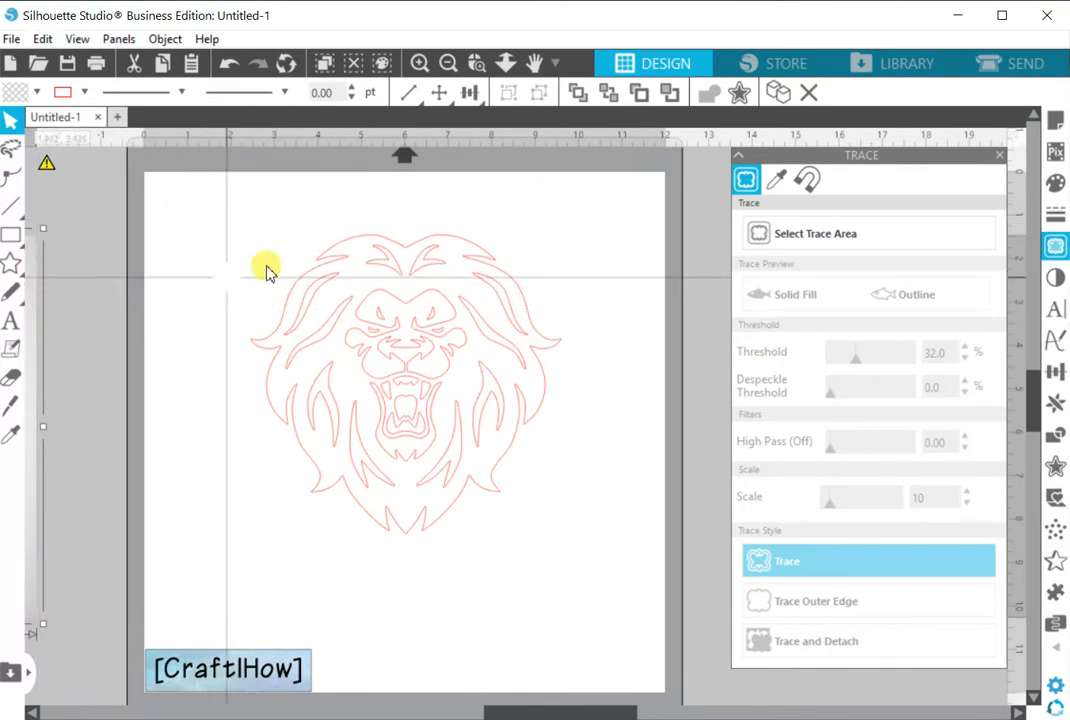
- Fill the traced lion with black, shrink it to about 6.33 in wide and move it toward the page's lower left
left_click(330, 268)
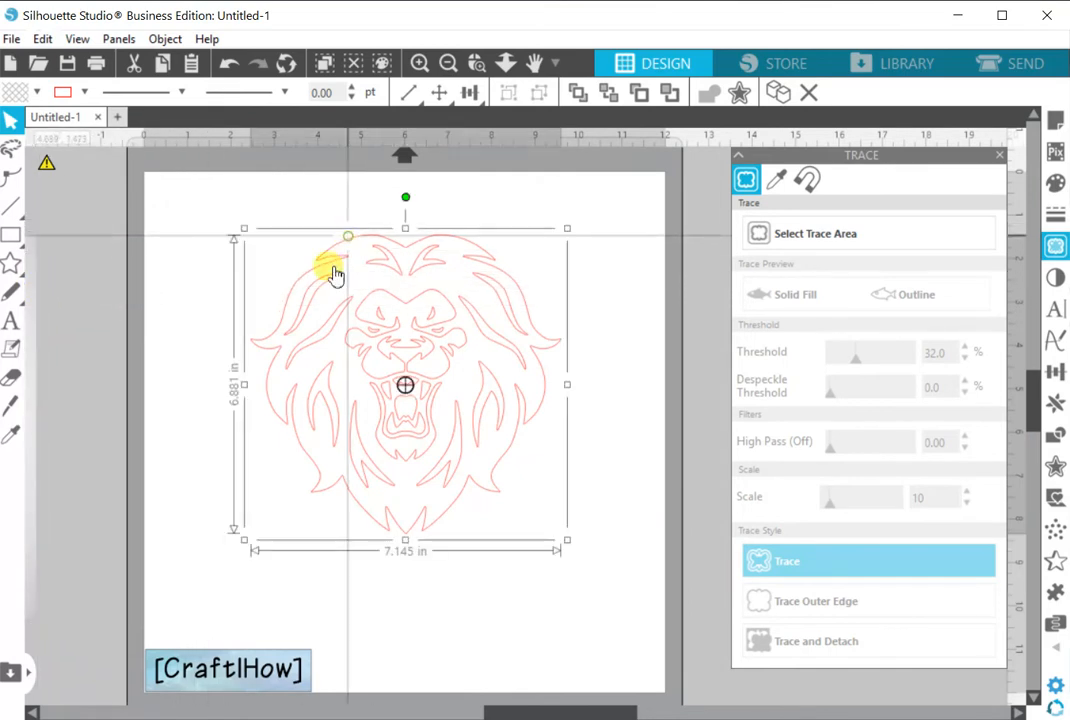
left_click(40, 93)
left_click(254, 165)
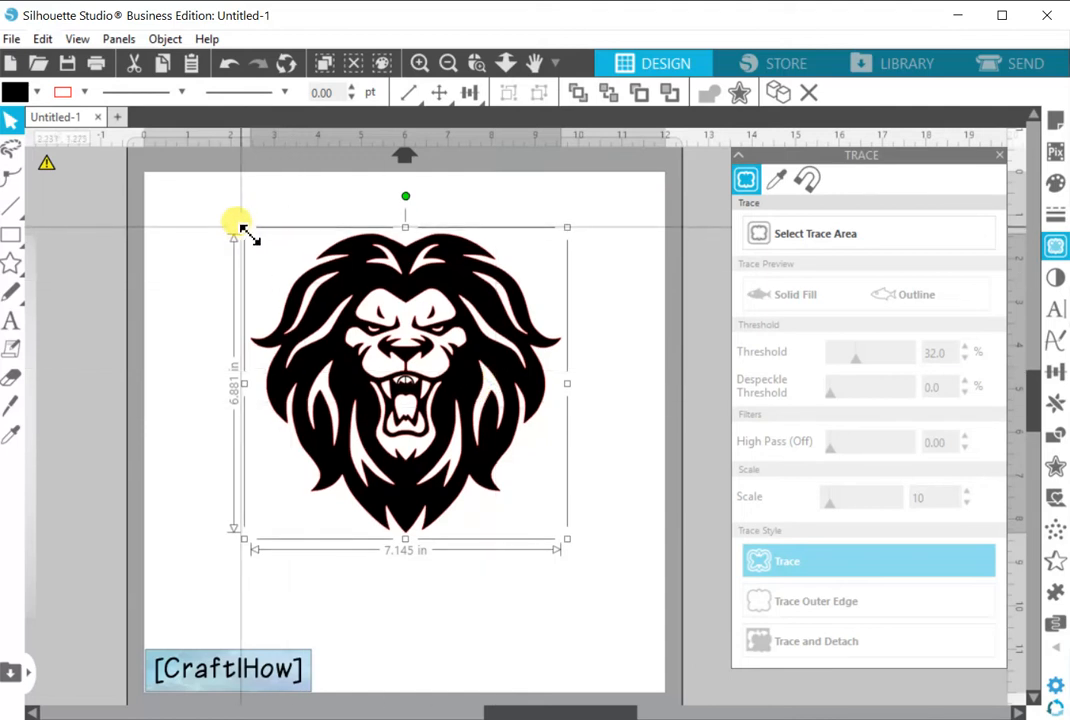
left_click_drag(244, 228, 278, 268)
left_click_drag(399, 303, 307, 378)
left_click(700, 494)
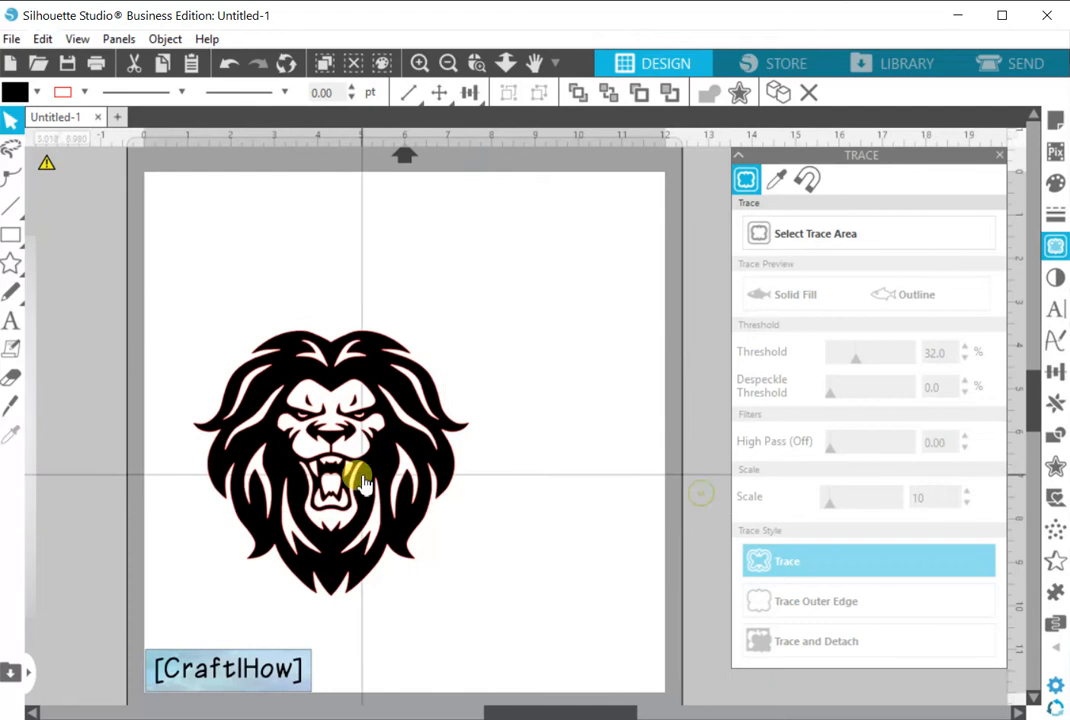
- Draw a rectangle about 1.10 by 0.61 in above the lion's left side and place a duplicate above its right side
left_click(37, 237)
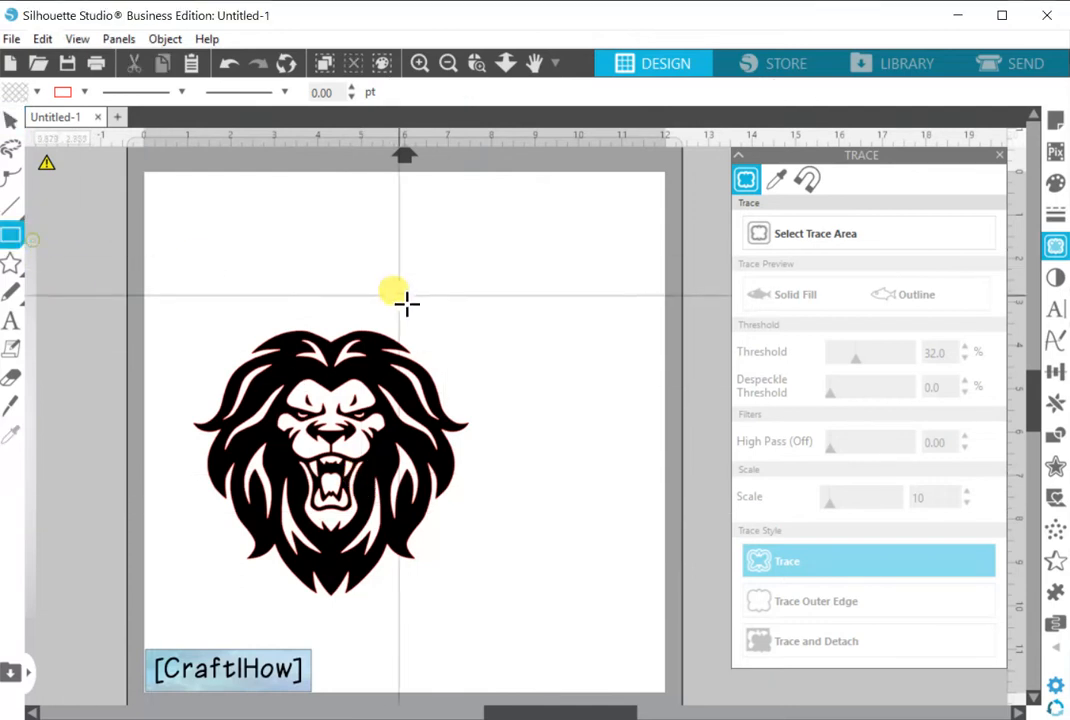
left_click_drag(208, 277, 257, 305)
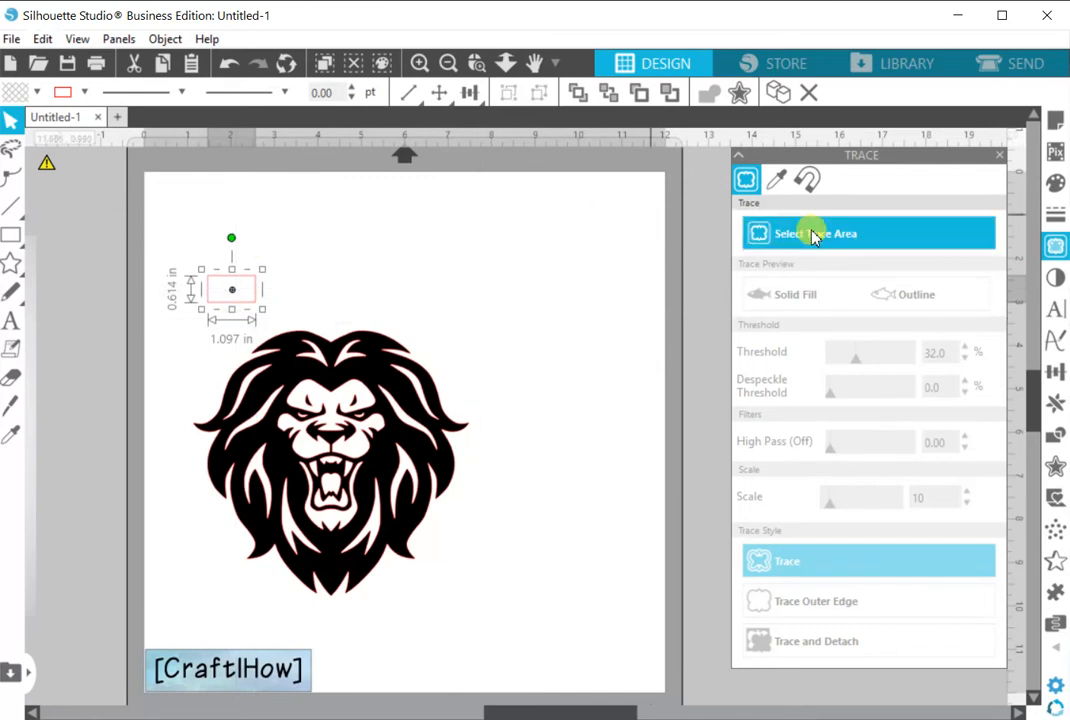
left_click(1052, 376)
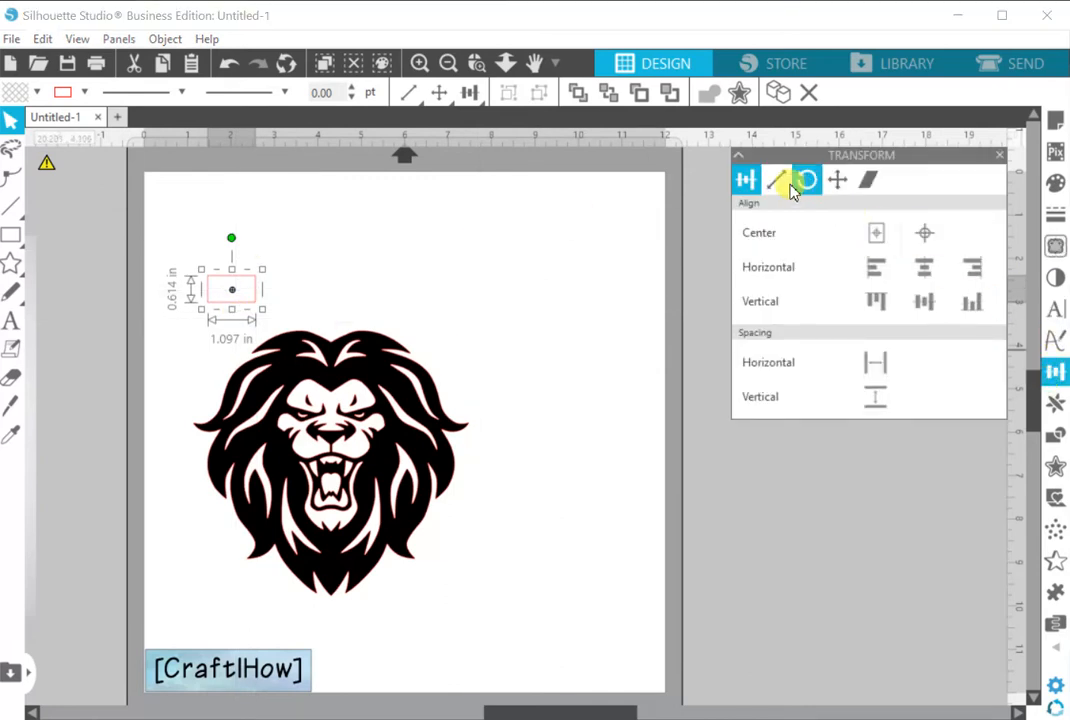
left_click(1055, 404)
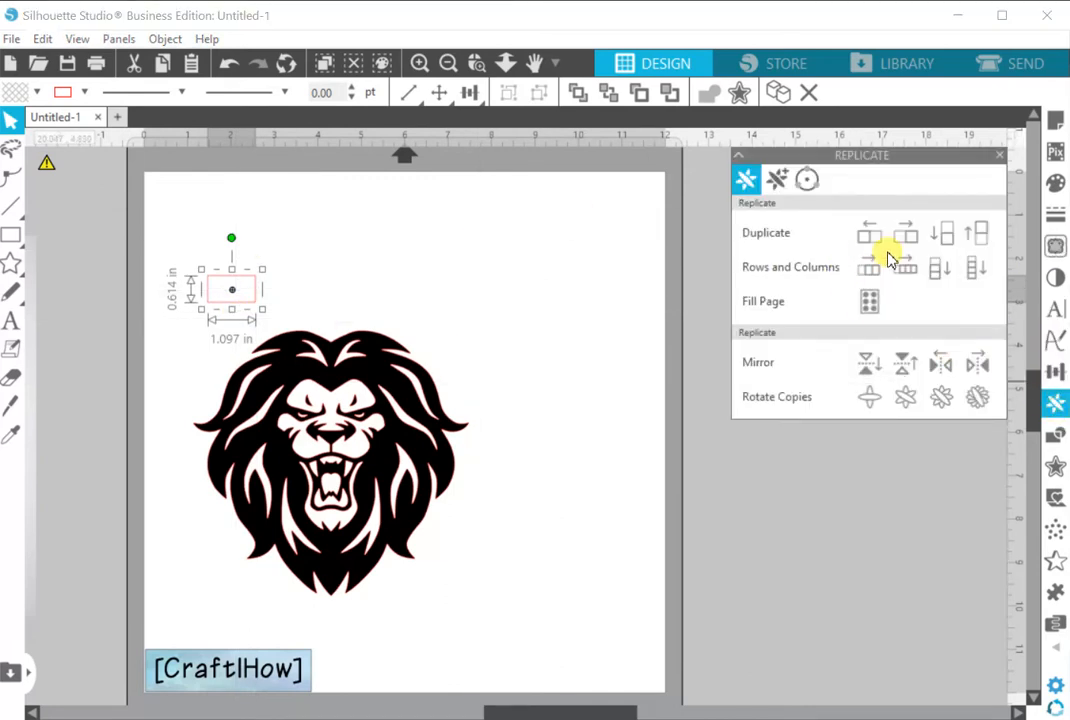
left_click(905, 235)
left_click(525, 310)
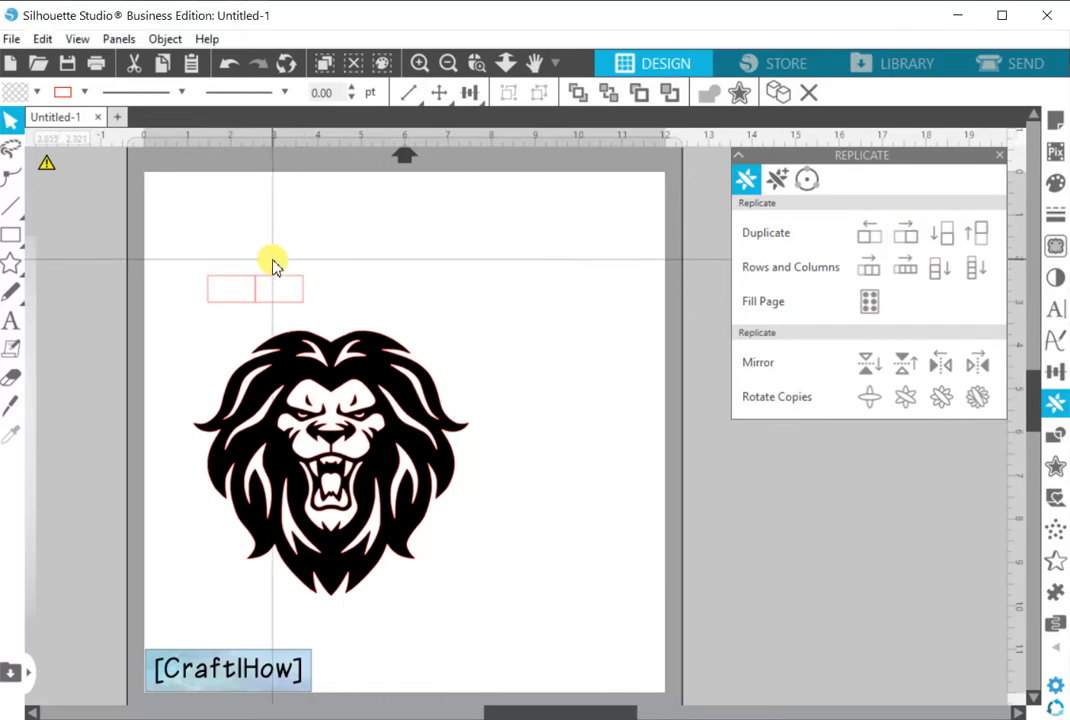
left_click(283, 289)
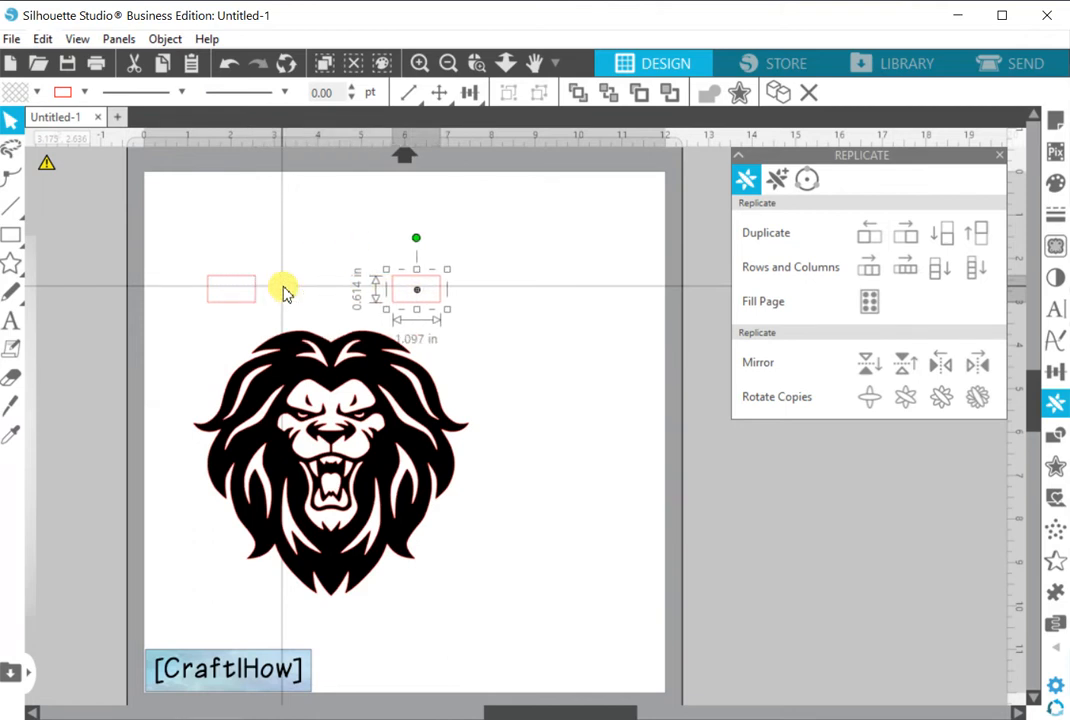
- Group the two rectangles and center them horizontally with the lion
left_click_drag(198, 222, 461, 300)
key("i")
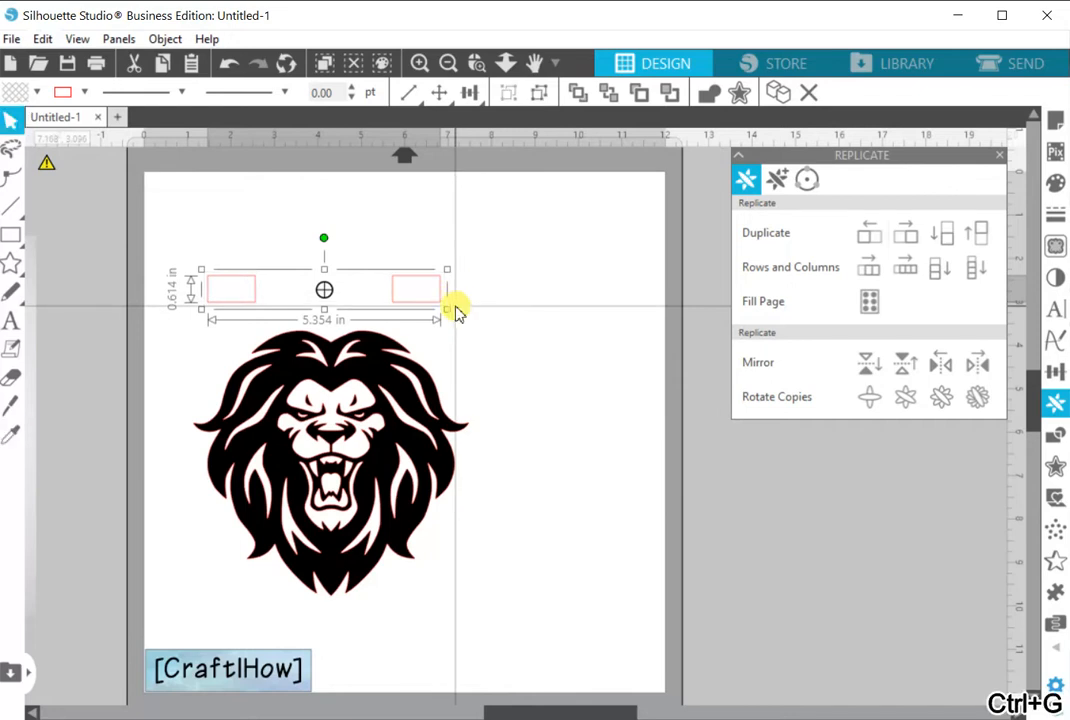
left_click(362, 205)
key("ctrl+a")
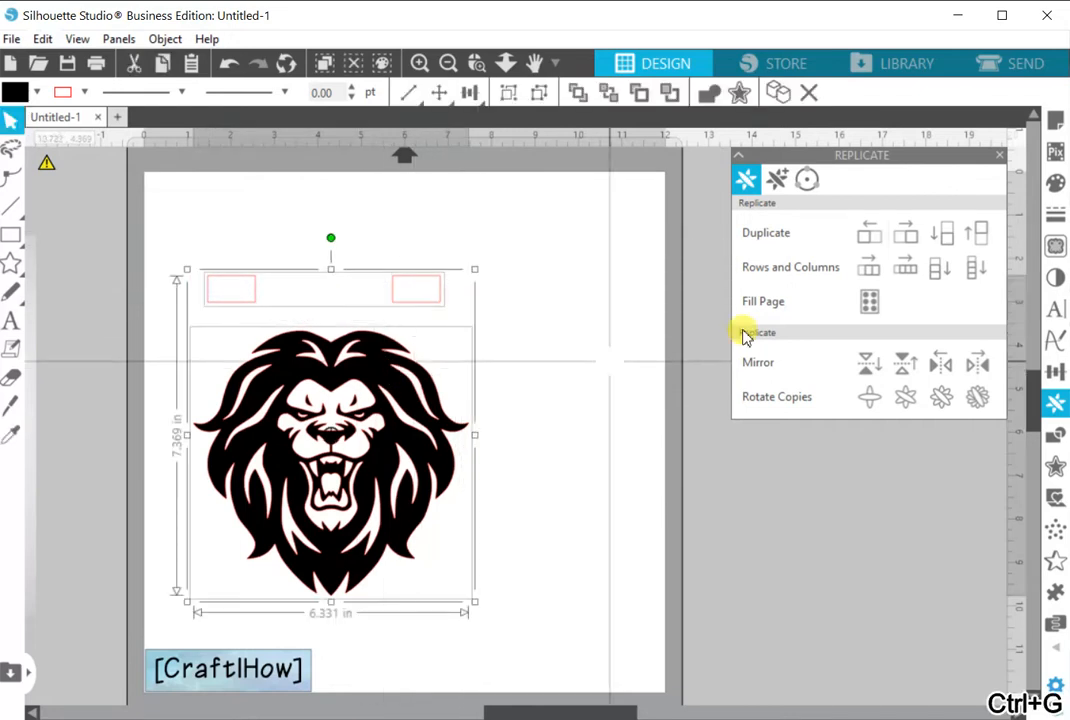
left_click(1055, 370)
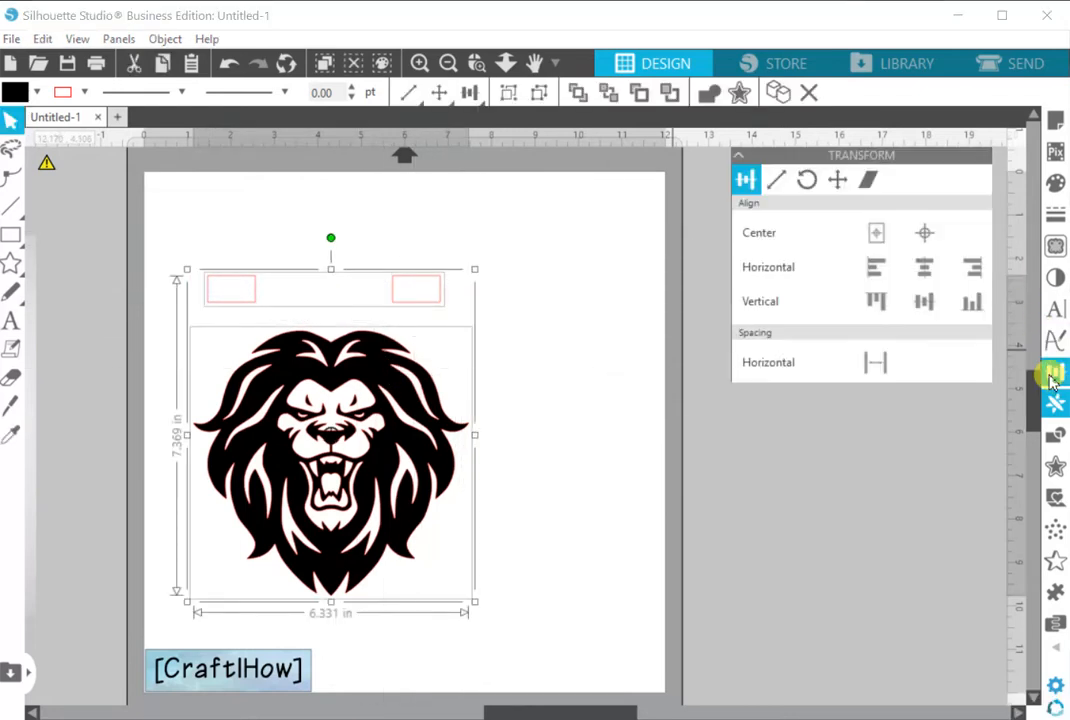
left_click(618, 338)
left_click(220, 243)
left_click(244, 452)
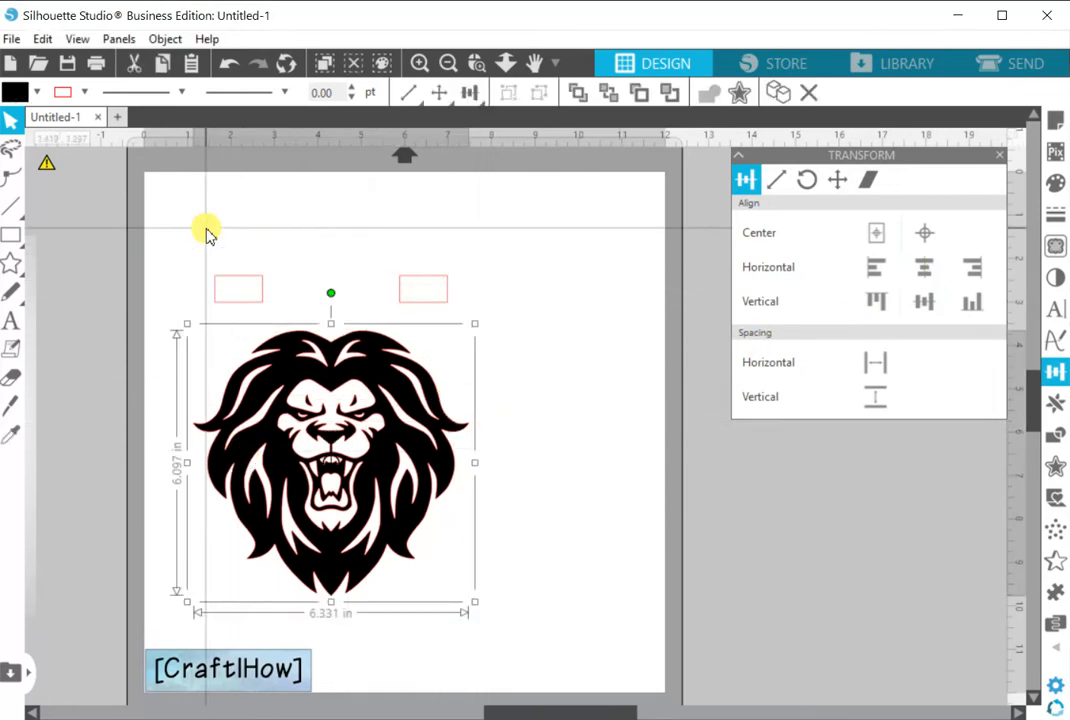
- Fill the two rectangles above the lion with black
left_click_drag(206, 228, 322, 442)
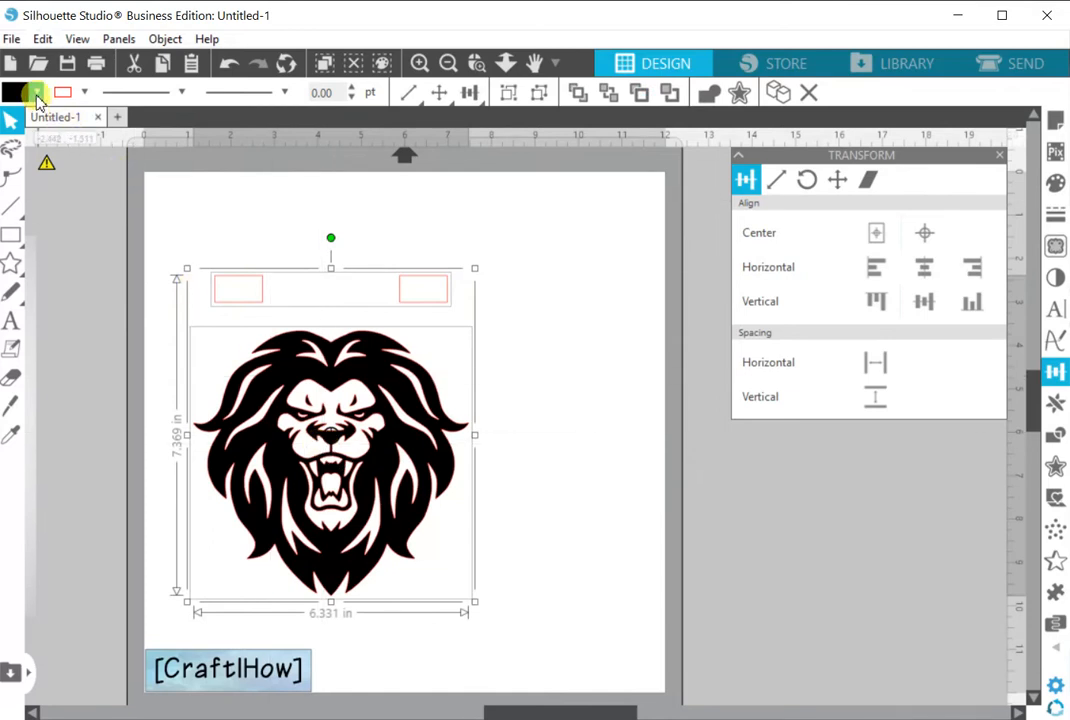
left_click(20, 94)
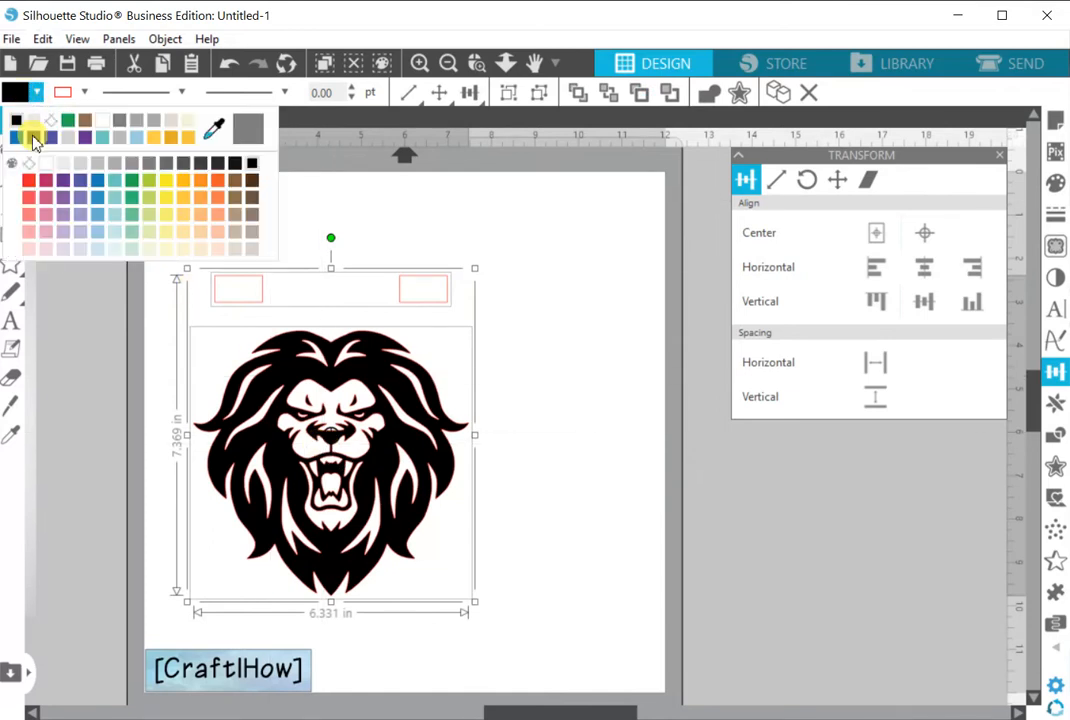
left_click(17, 123)
left_click(533, 318)
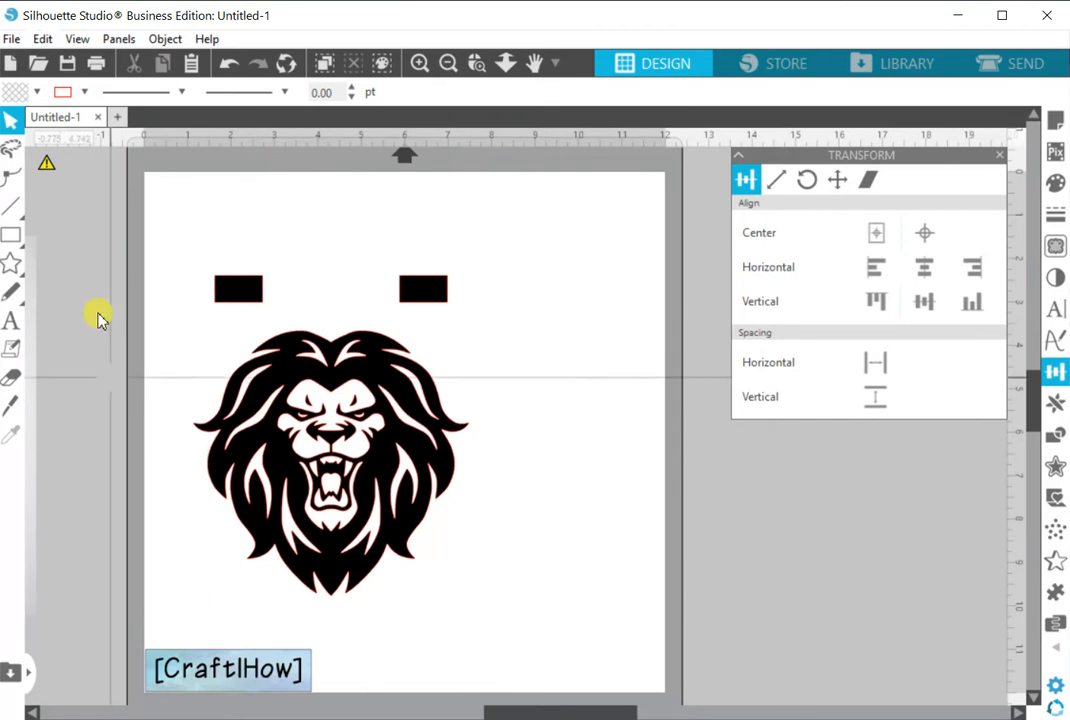
- Group the black rectangles with the lion
left_click_drag(217, 220, 353, 432)
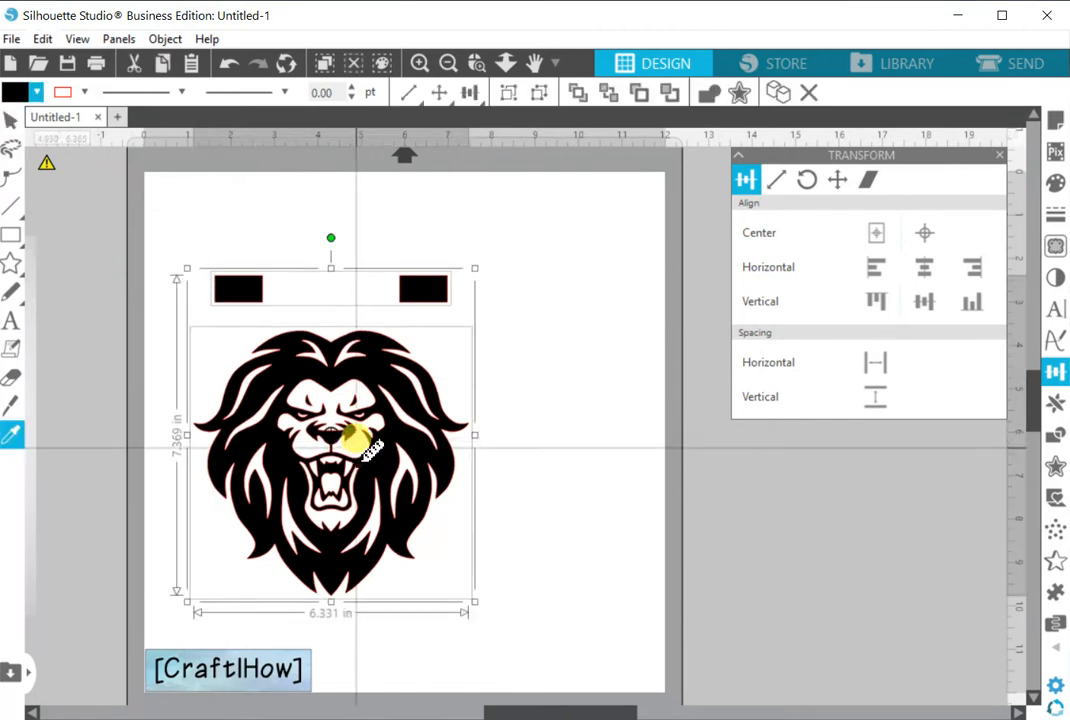
key("ctrl+g")
left_click(540, 413)
- Move the lion group to the page's upper-left corner and scale it to about 4.86 by 5.66 in
left_click_drag(423, 277, 376, 251)
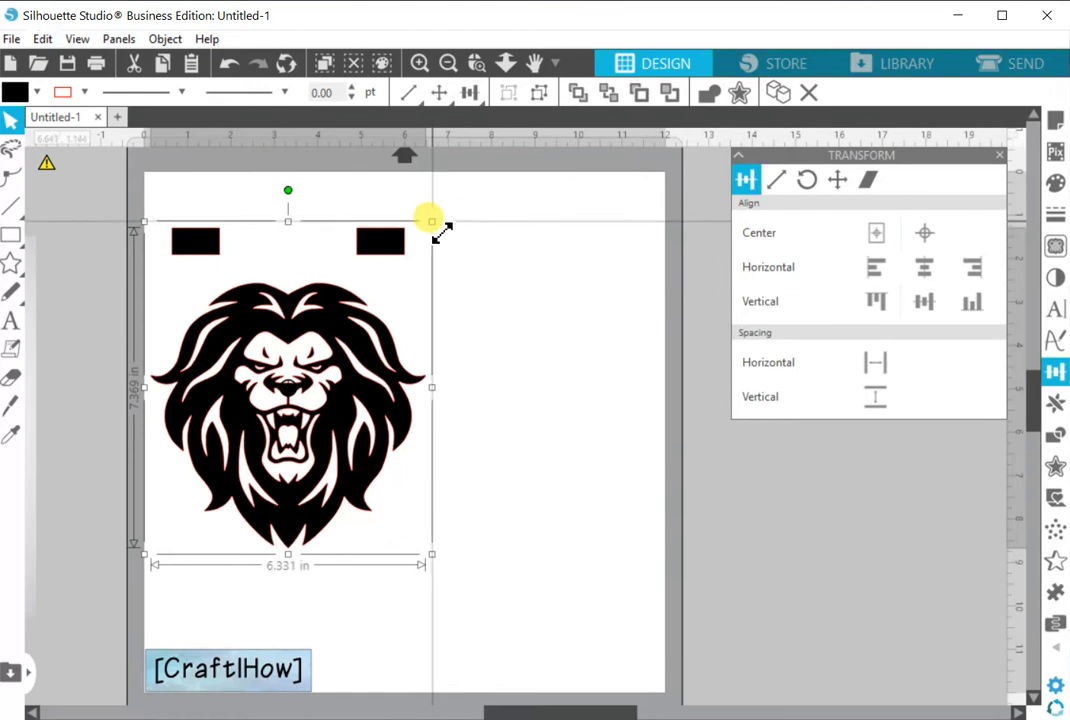
left_click_drag(431, 221, 283, 258)
left_click(362, 279)
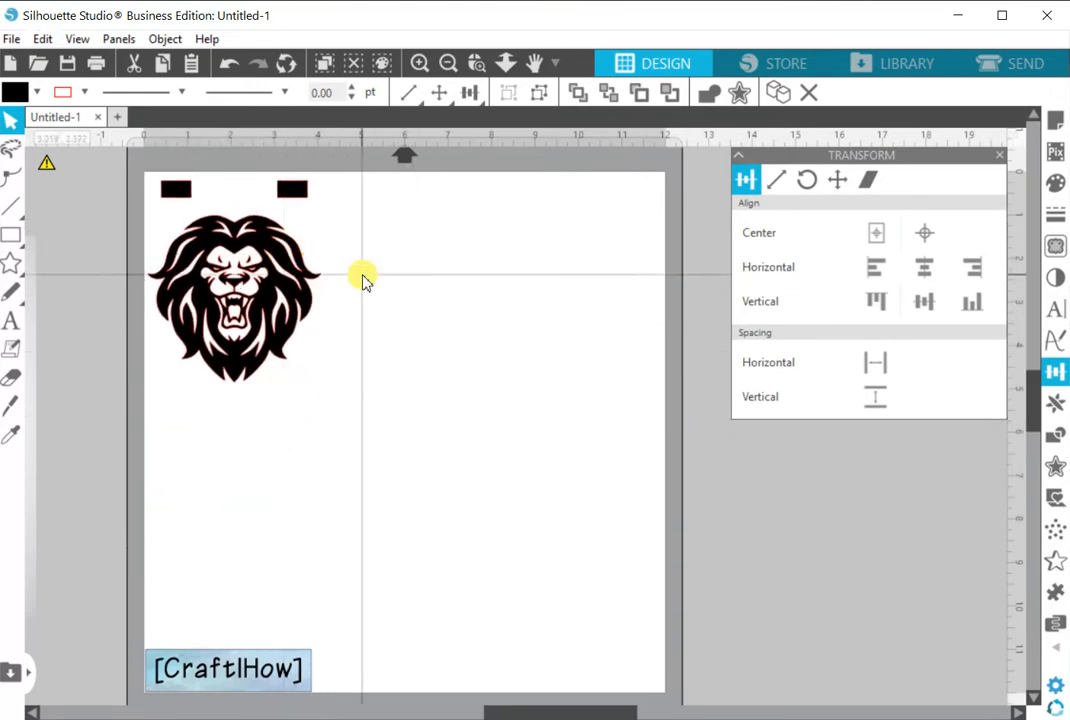
left_click(292, 316)
left_click_drag(332, 405, 365, 432)
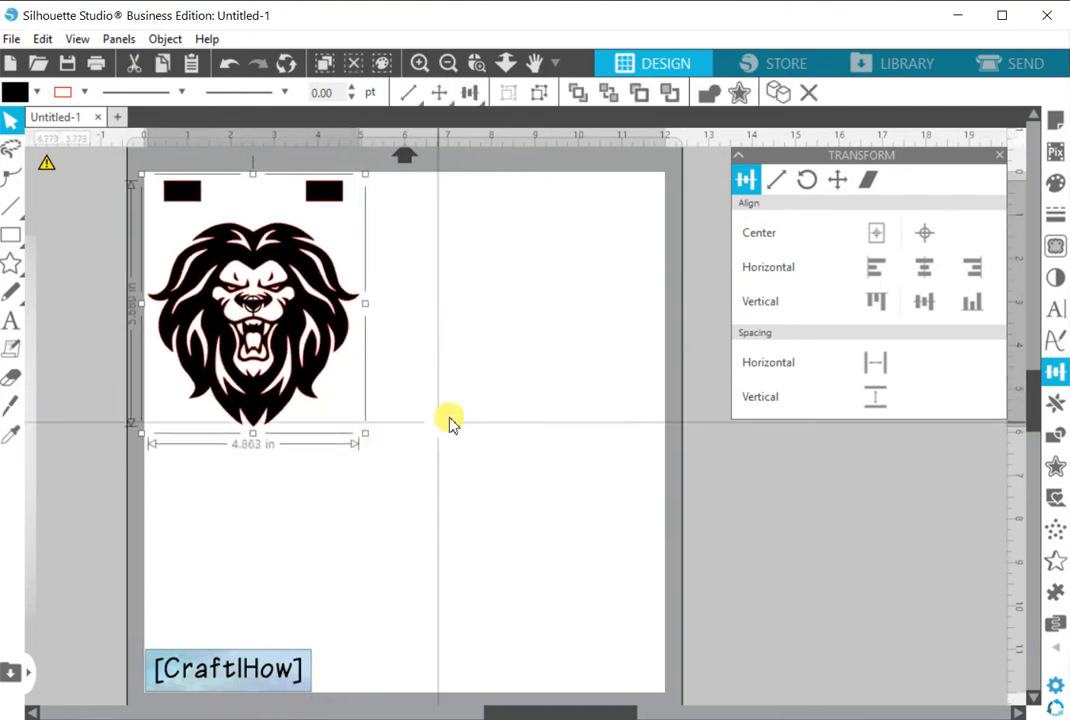
left_click(448, 415)
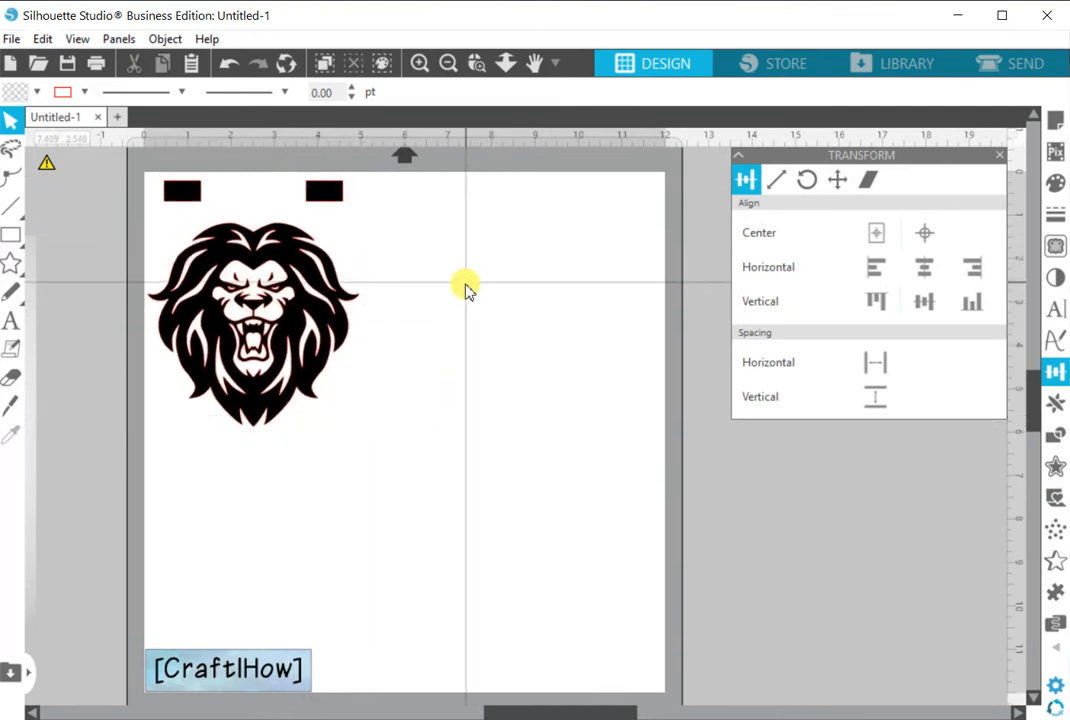
- Duplicate the lion group twice to the right
left_click(247, 256)
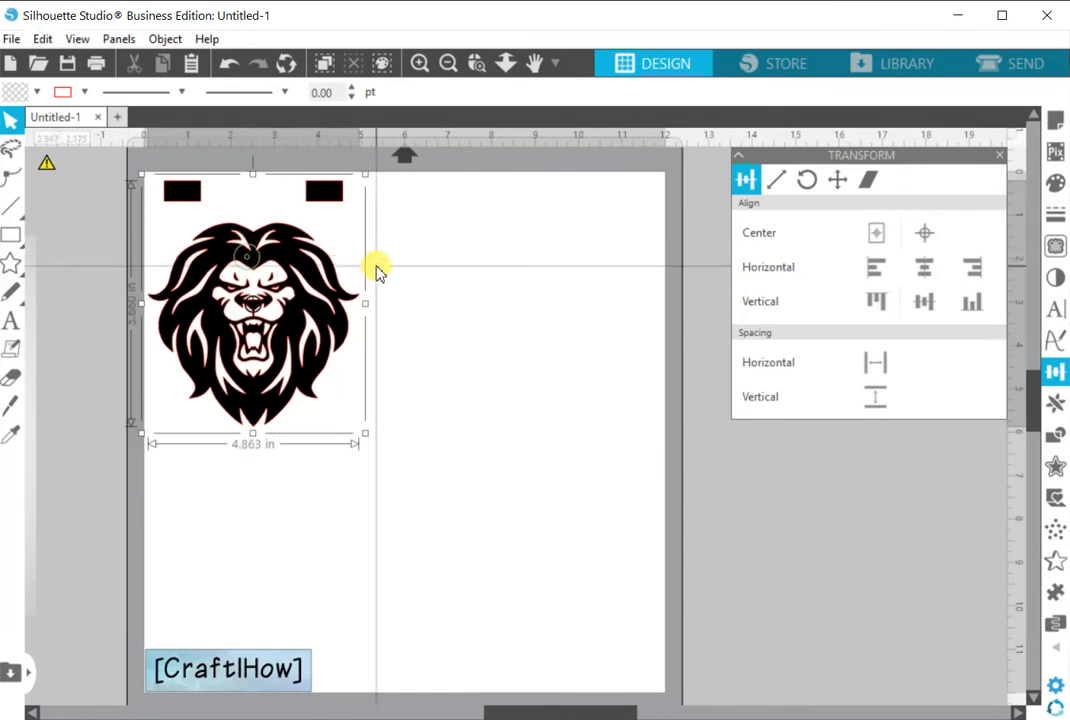
left_click(963, 276)
left_click(1060, 400)
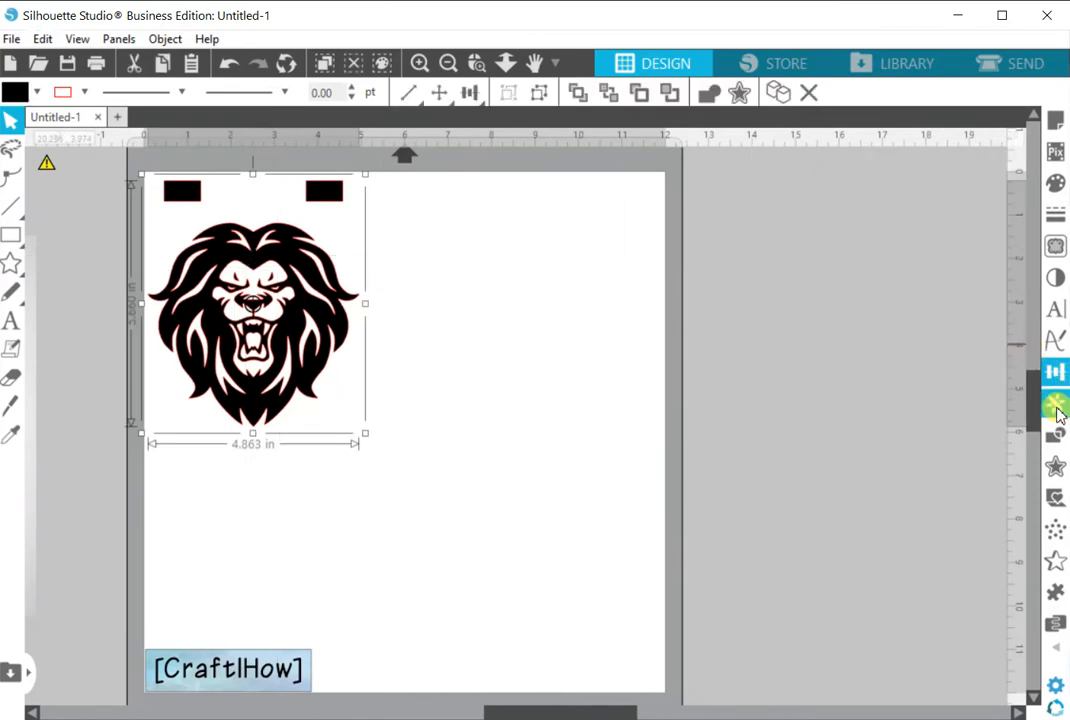
left_click(907, 235)
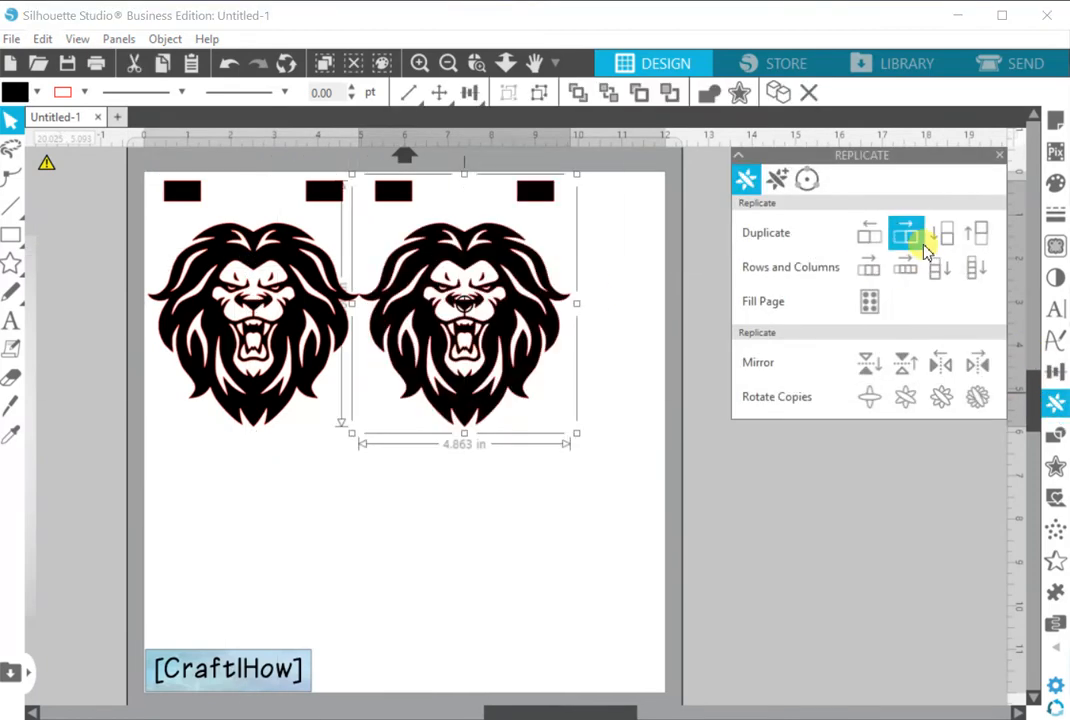
left_click(912, 238)
- Place one lion copy at the page's upper right and the other below it, leaving a gap between them
left_click_drag(677, 293, 542, 513)
left_click_drag(501, 310, 564, 323)
left_click(688, 318)
left_click(273, 287)
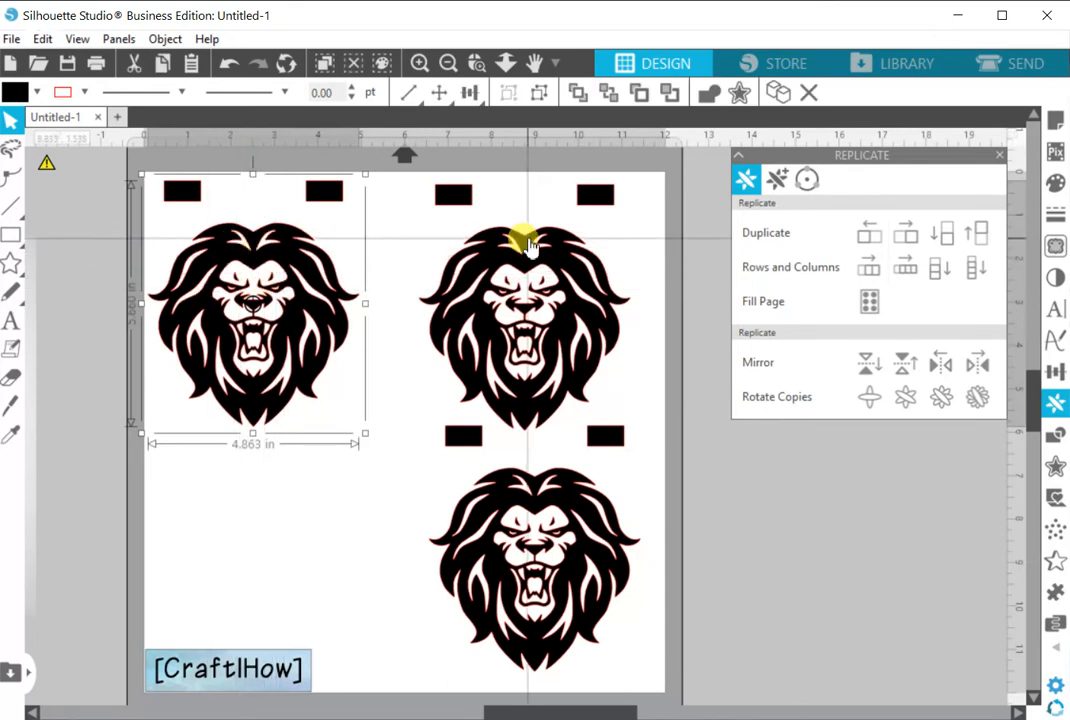
left_click(525, 243)
left_click_drag(537, 510, 520, 561)
- Ungroup the upper-right lion copy and make the fill of its lion and two rectangles transparent
left_click(537, 375)
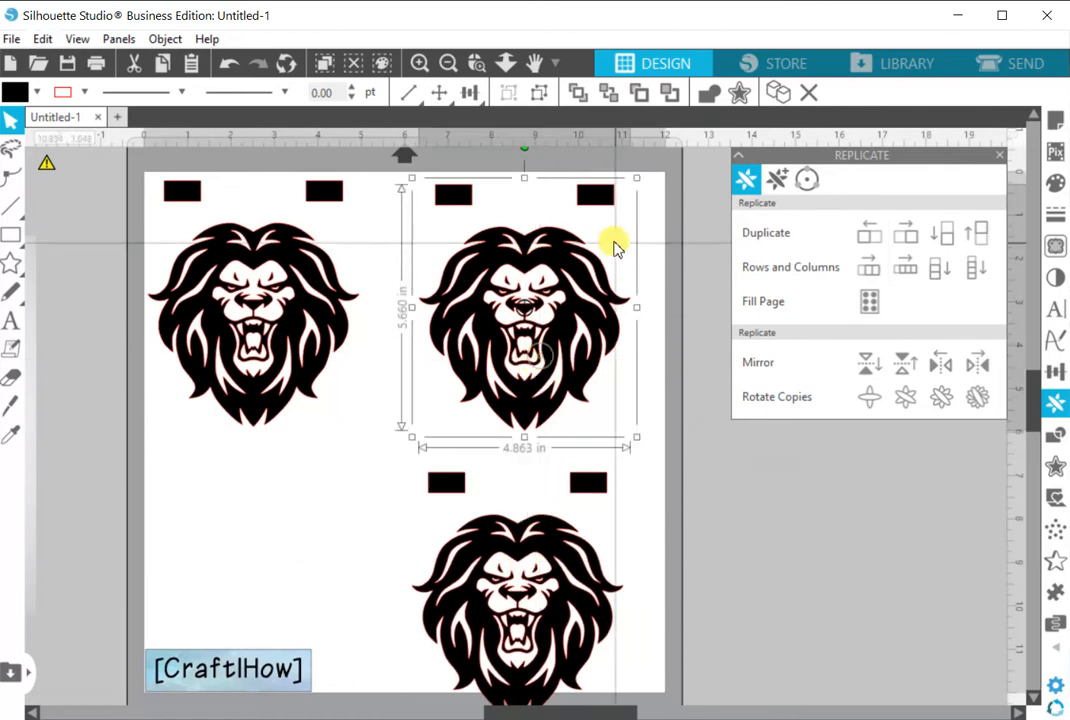
right_click(497, 327)
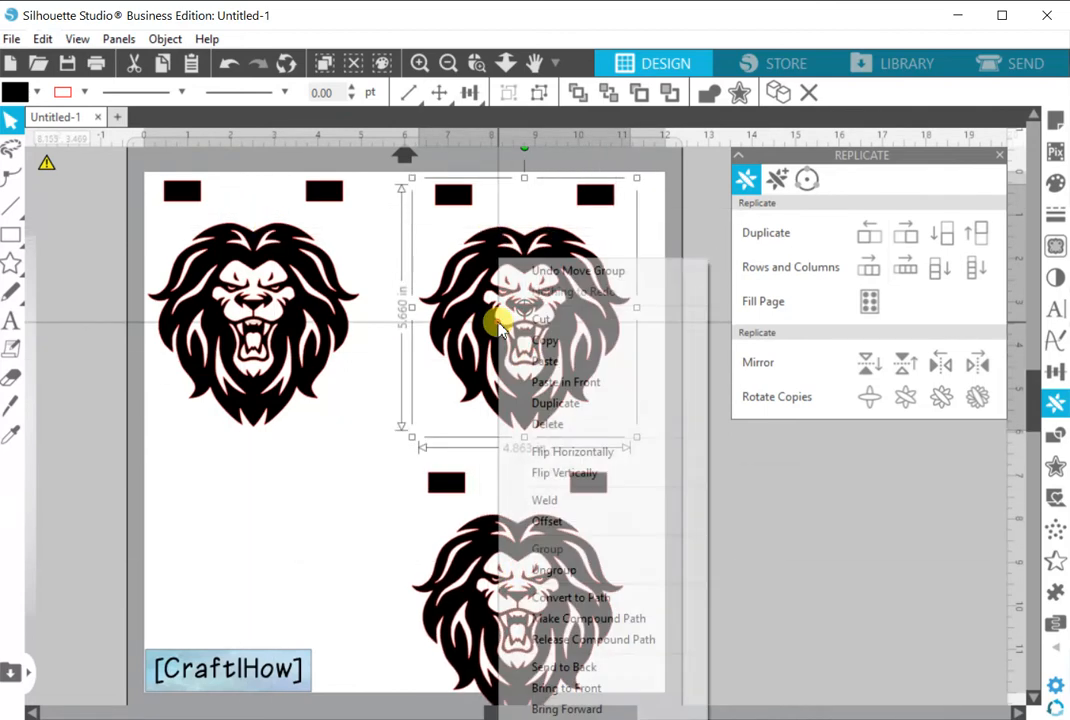
left_click(566, 569)
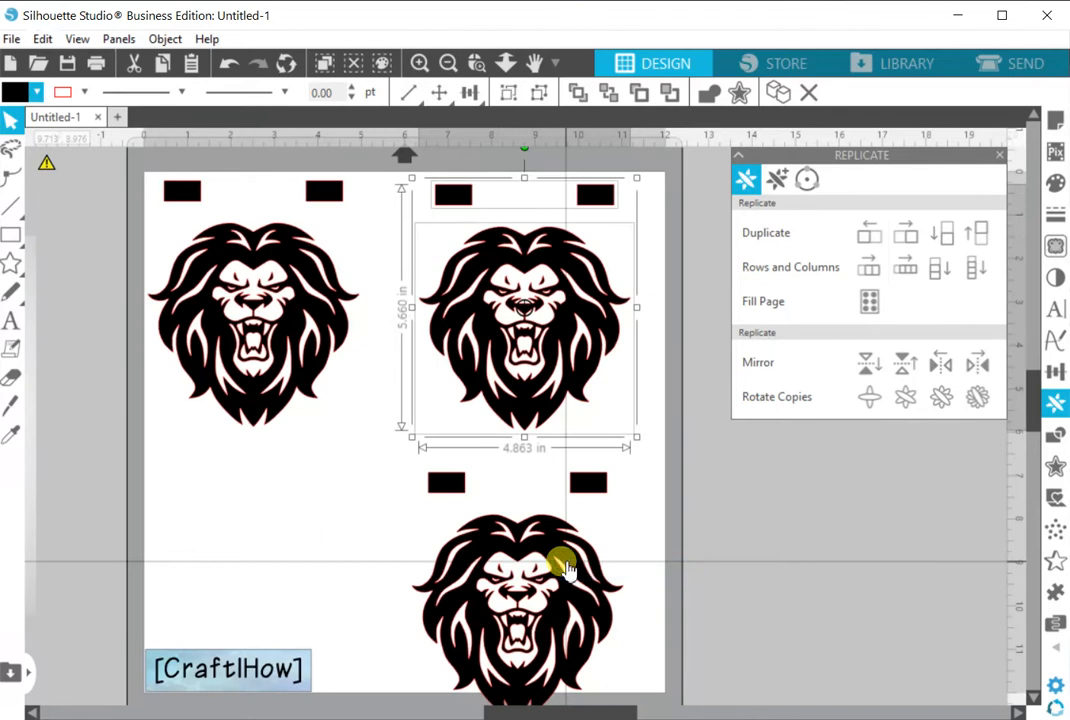
left_click(675, 225)
left_click(562, 310)
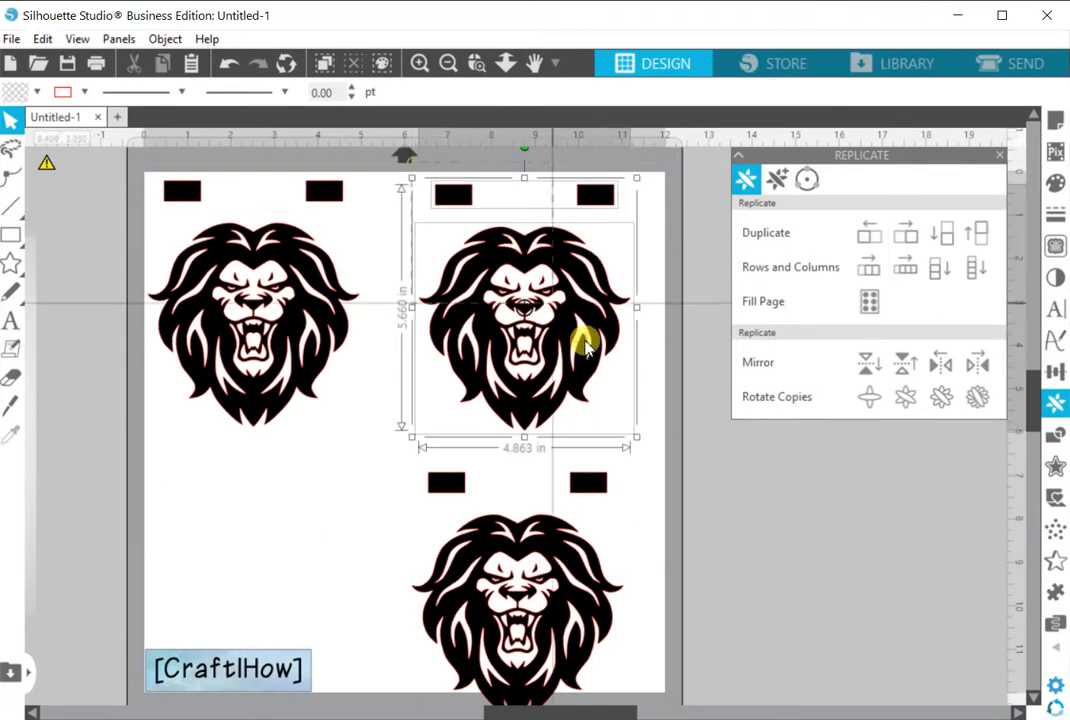
left_click(35, 93)
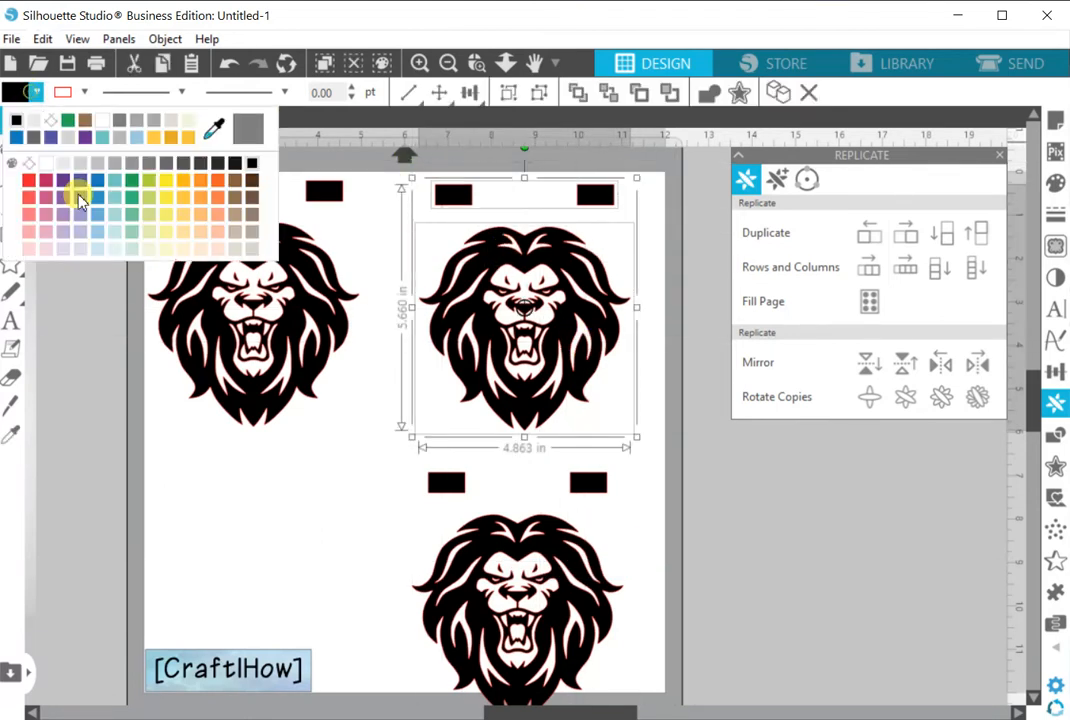
left_click(55, 123)
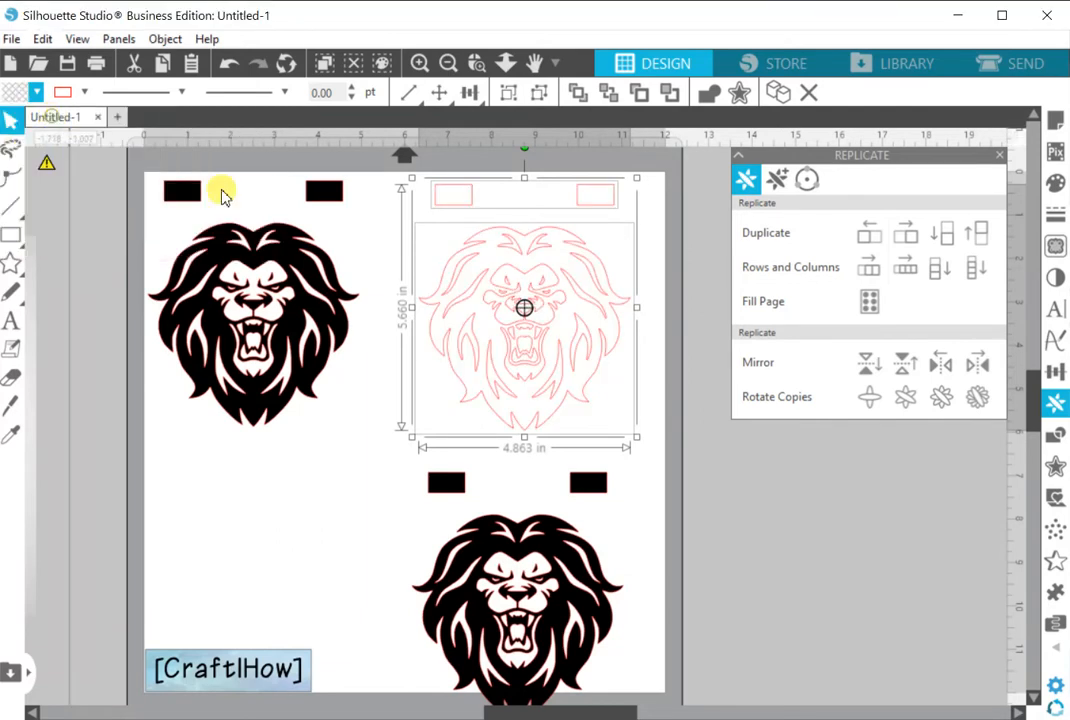
- Release the compound path of the unfilled upper-right lion into separate shapes
left_click(645, 229)
left_click_drag(416, 172, 563, 368)
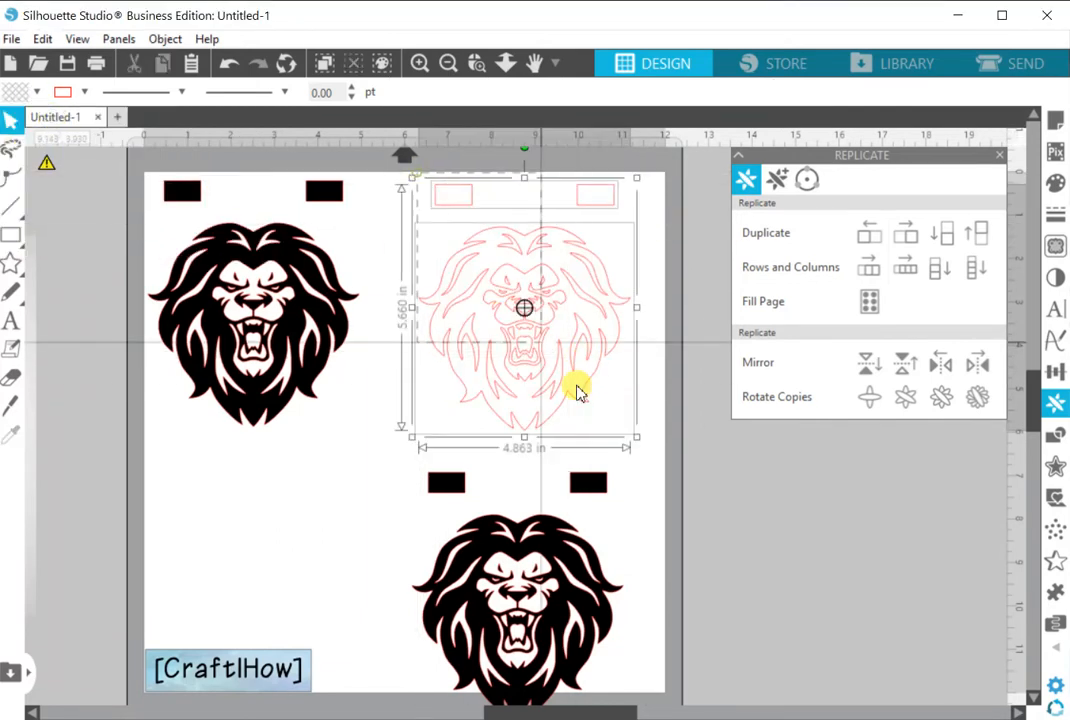
right_click(579, 315)
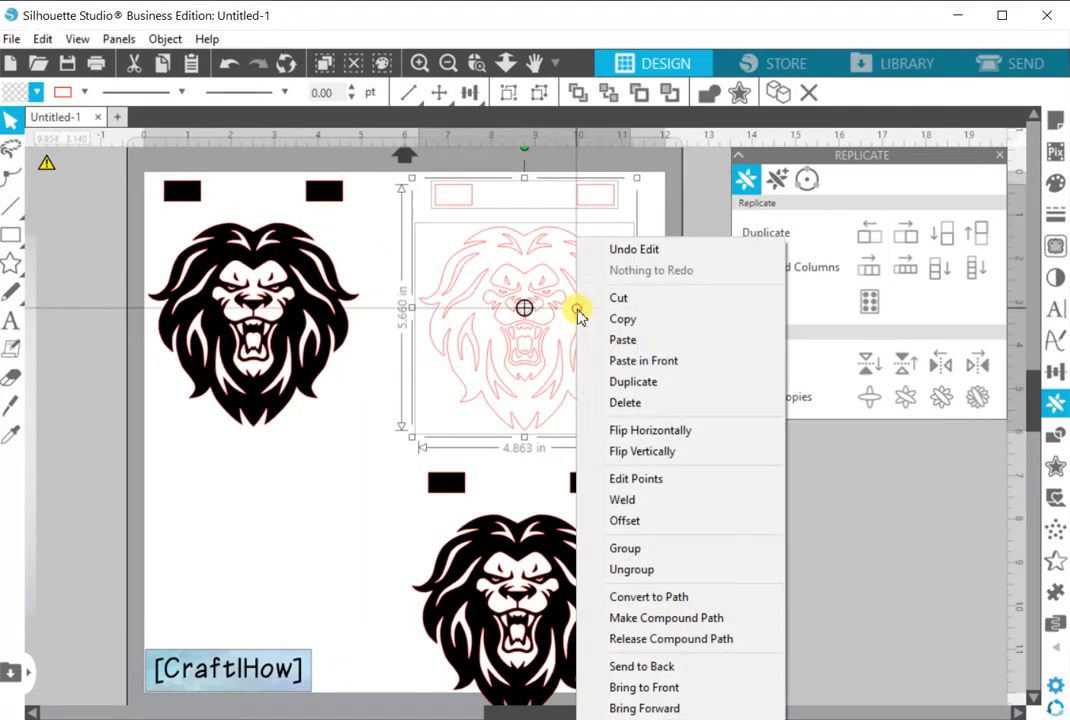
left_click(659, 639)
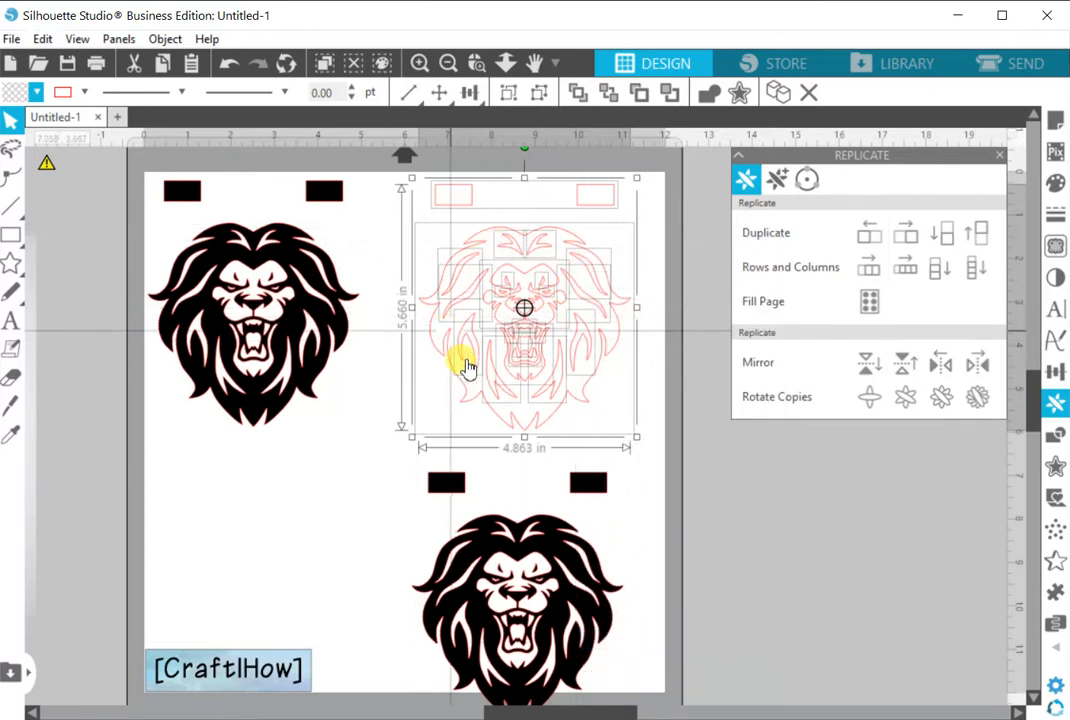
left_click(690, 256)
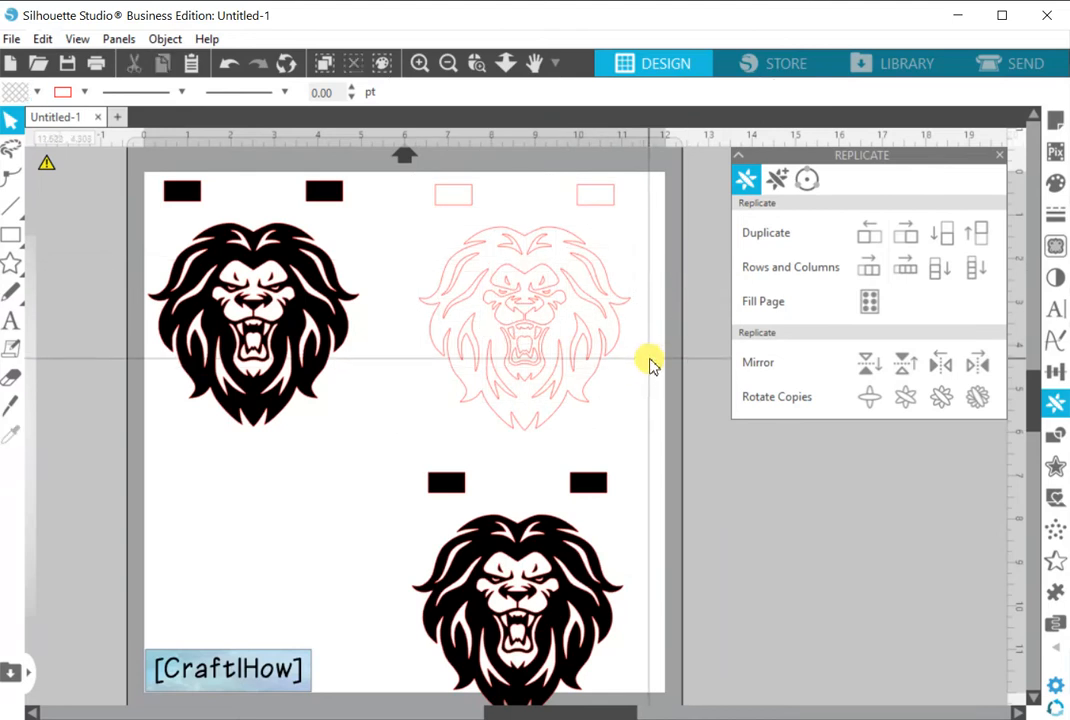
- Delete the outer outline of the upper-right lion
left_click(593, 384)
mouse_move(593, 384)
left_mouse_down()
mouse_move(611, 385)
mouse_move(596, 390)
left_mouse_up()
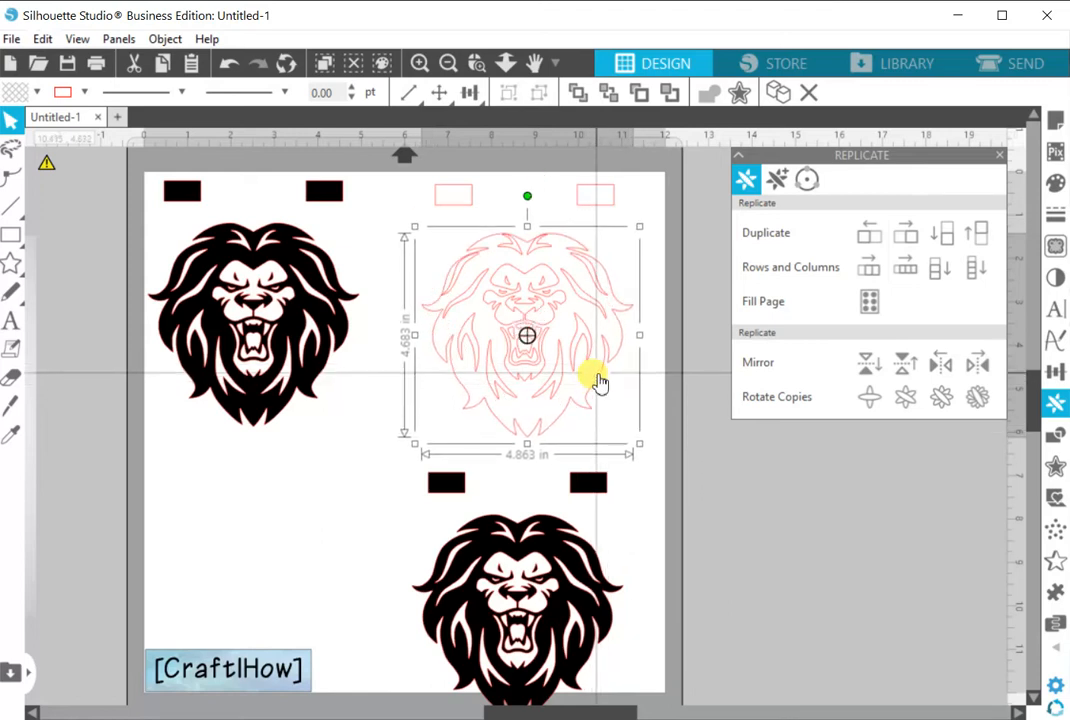
key("Delete")
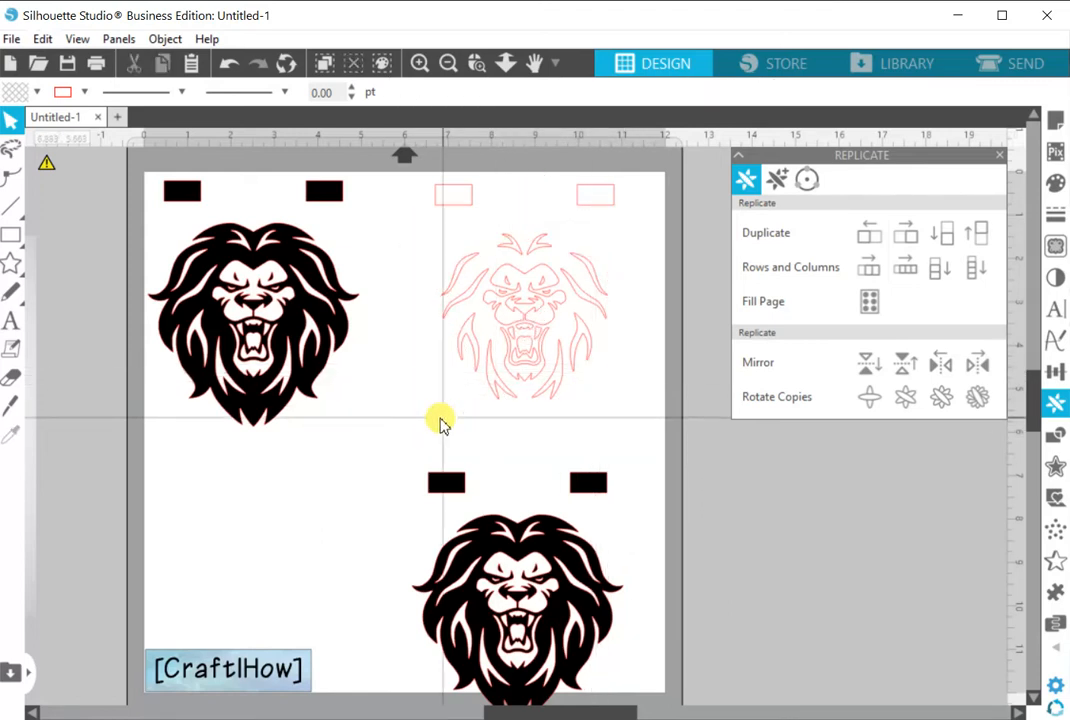
- Fill all remaining inner pieces of the upper-right lion with yellow
left_click_drag(444, 423, 640, 291)
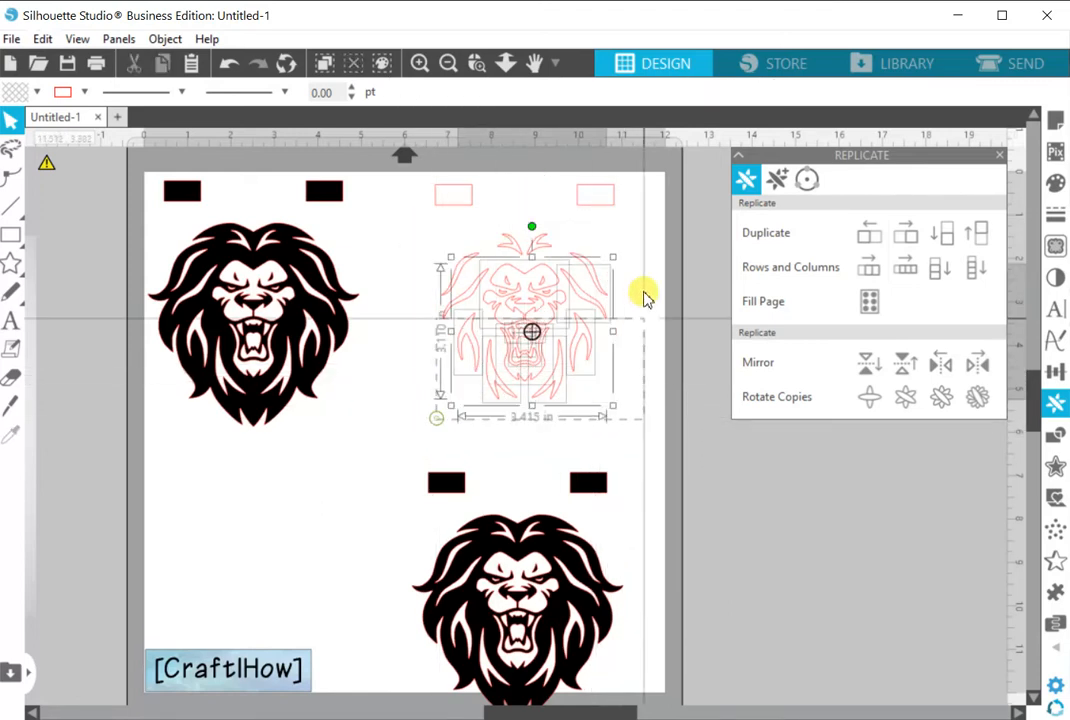
left_click(37, 92)
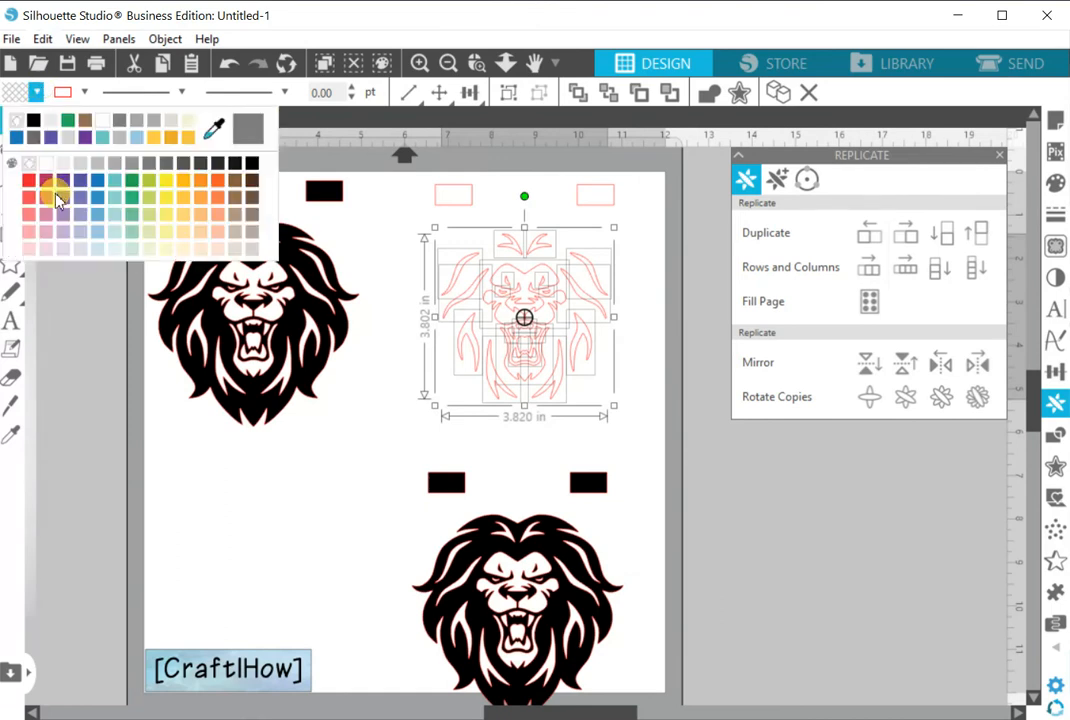
left_click(176, 187)
left_click(518, 413)
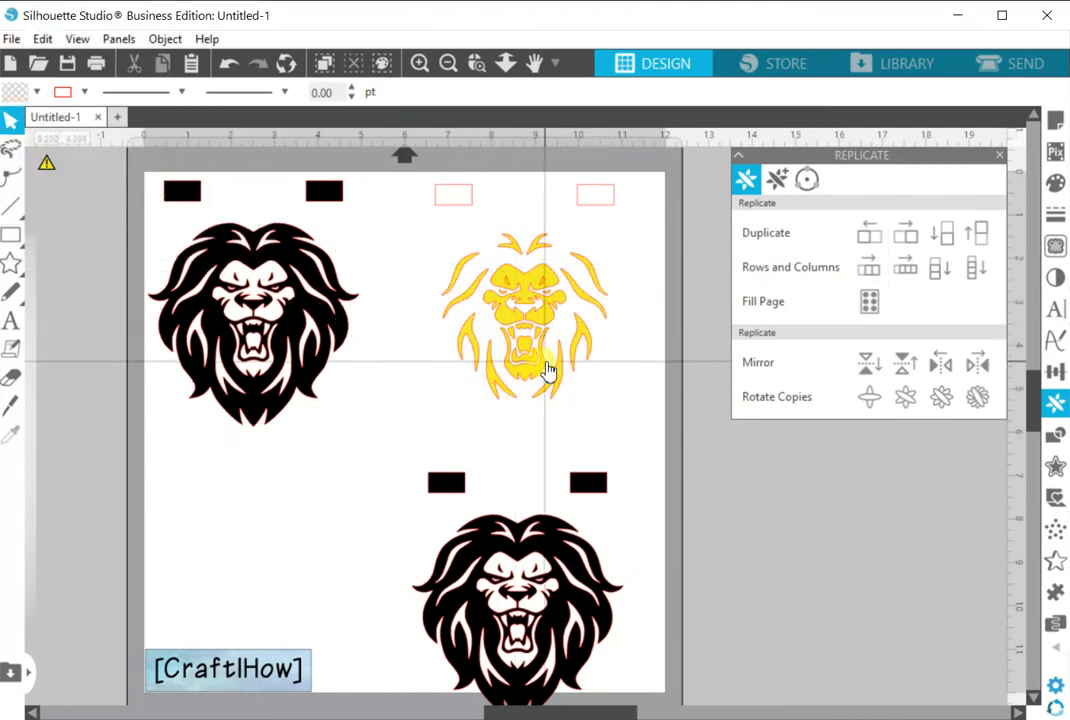
- Fill the two alignment rectangles above the yellow lion pieces with the same yellow
left_click_drag(425, 220, 617, 183)
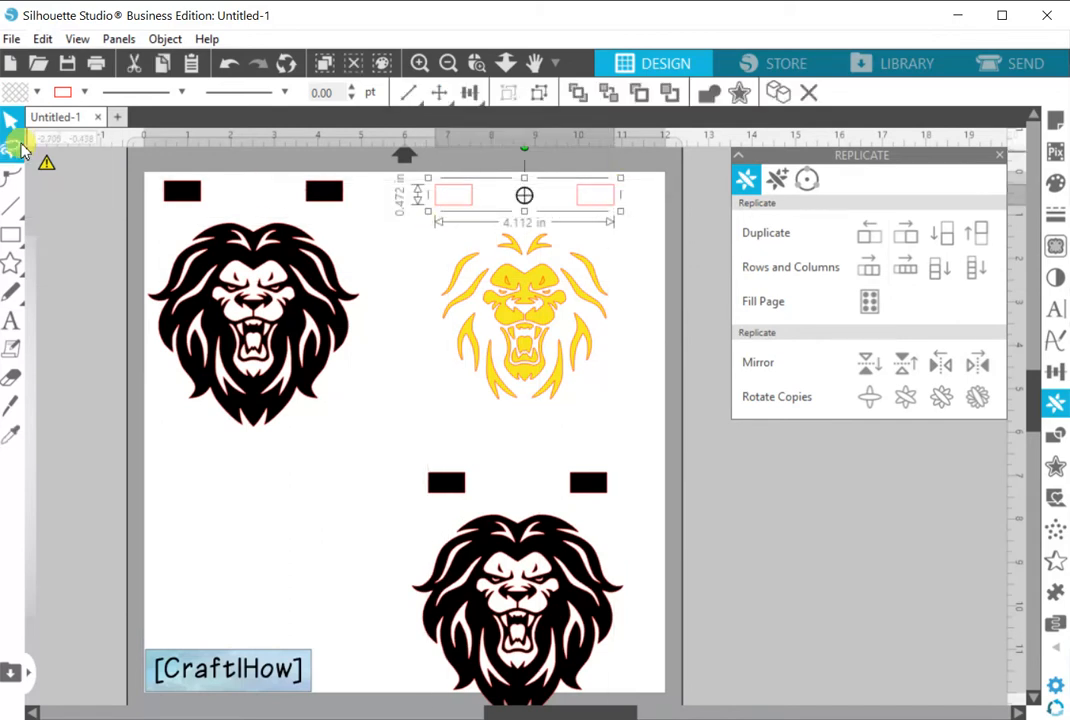
left_click(38, 92)
left_click(21, 139)
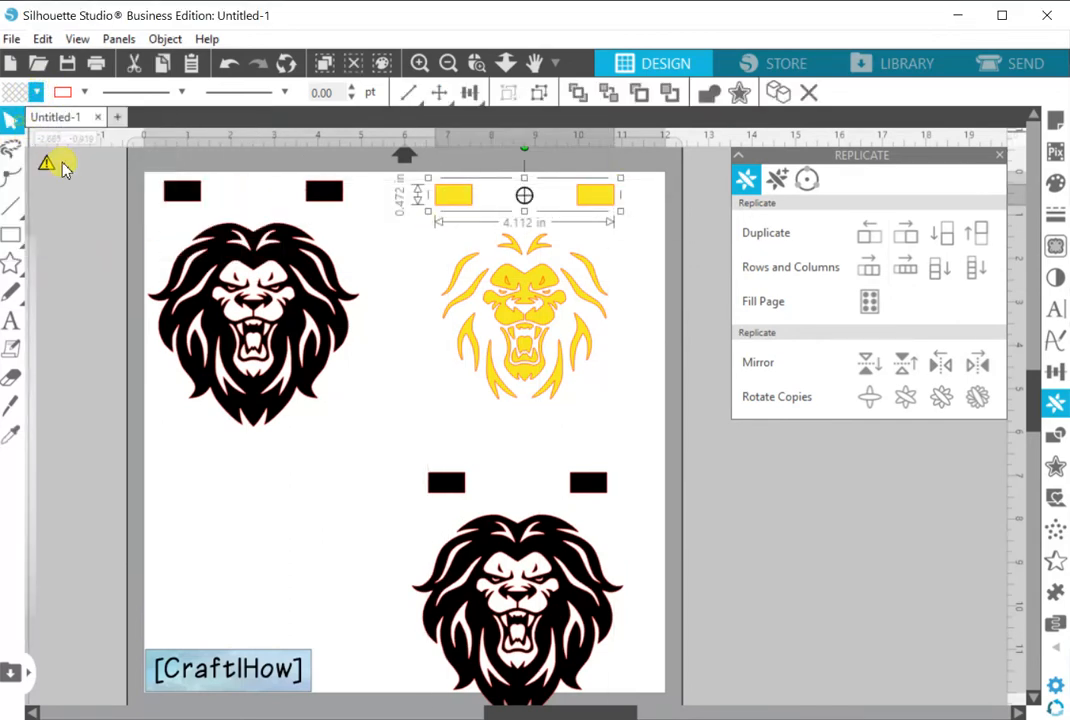
left_click(640, 268)
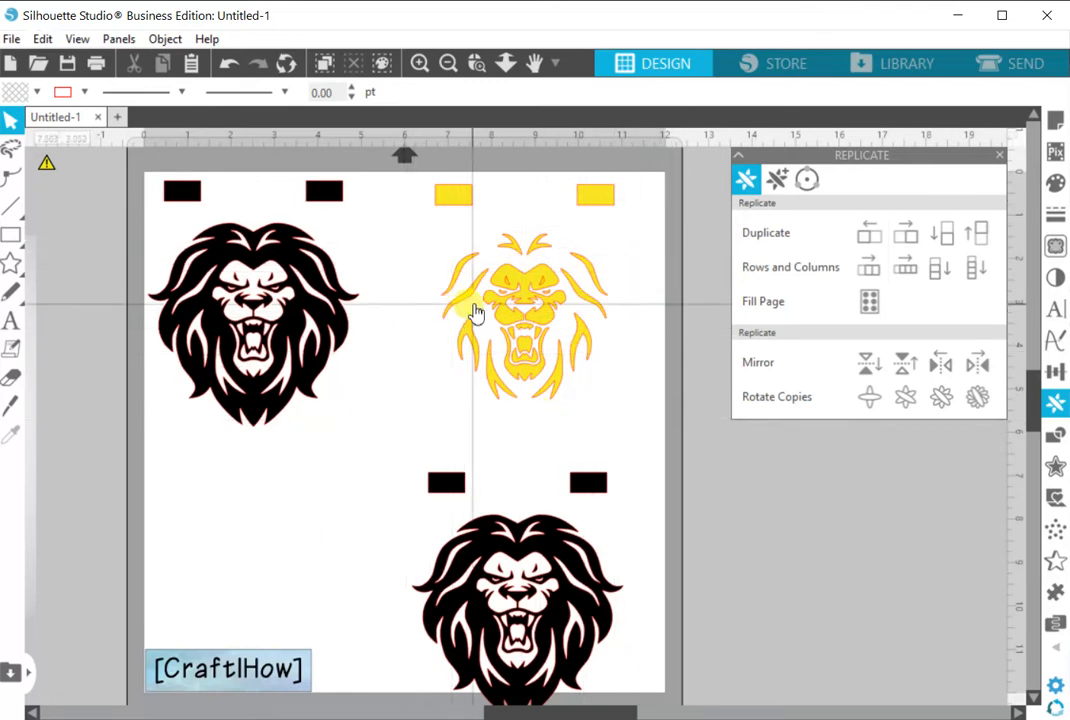
- Delete the yellow face, eye, mouth and teeth pieces, keeping the mane strands, brow marks and beard
left_click(524, 291)
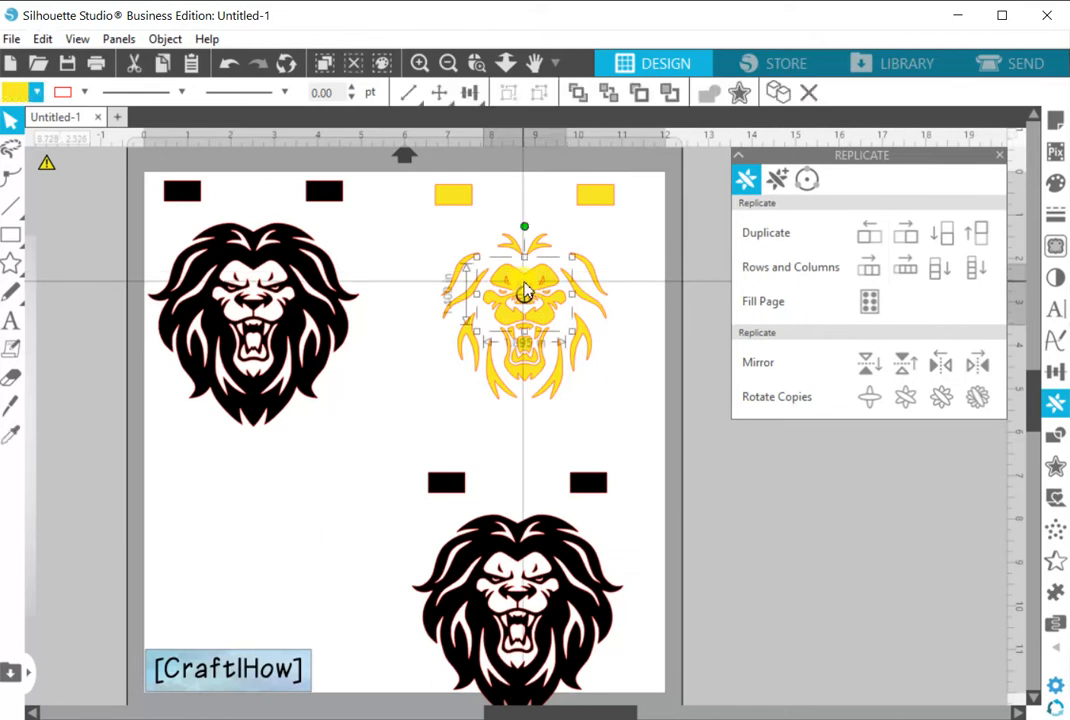
key("Delete")
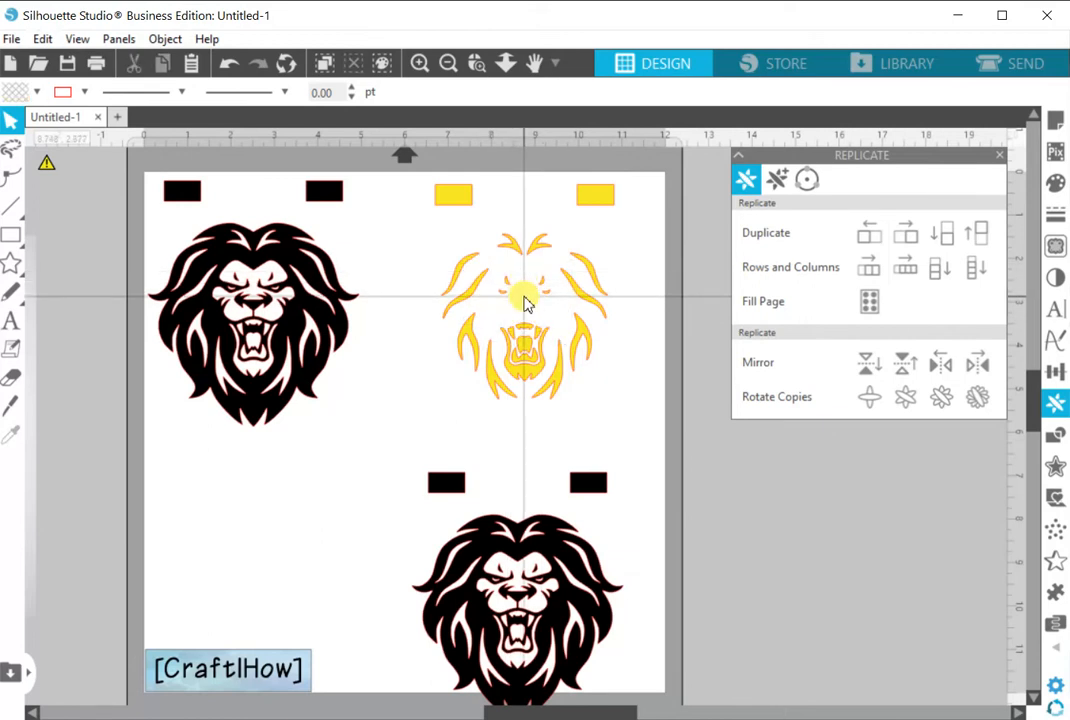
left_click(518, 358)
key("Delete")
key("Delete")
left_click(530, 334)
key("Delete")
left_click(567, 372)
key("Delete")
left_click(525, 330)
key("Delete")
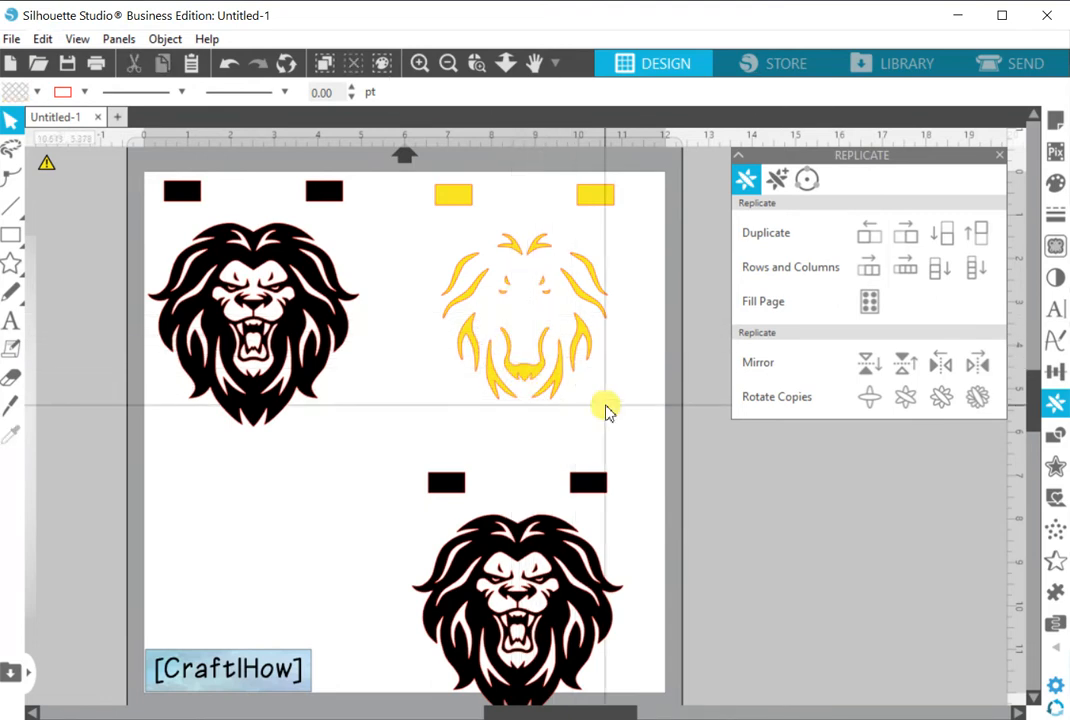
left_click(525, 300)
key("Delete")
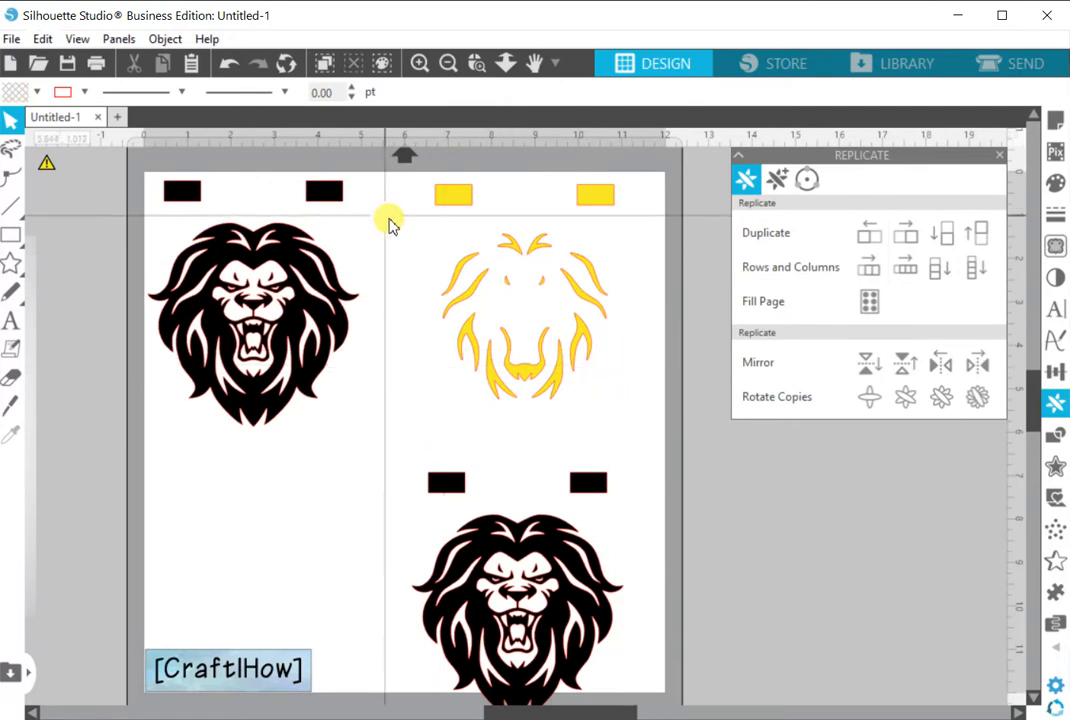
- Group the yellow pieces with their rectangles and overlay the group on the black lion, matching the rectangles to check alignment
left_click_drag(411, 167, 631, 372)
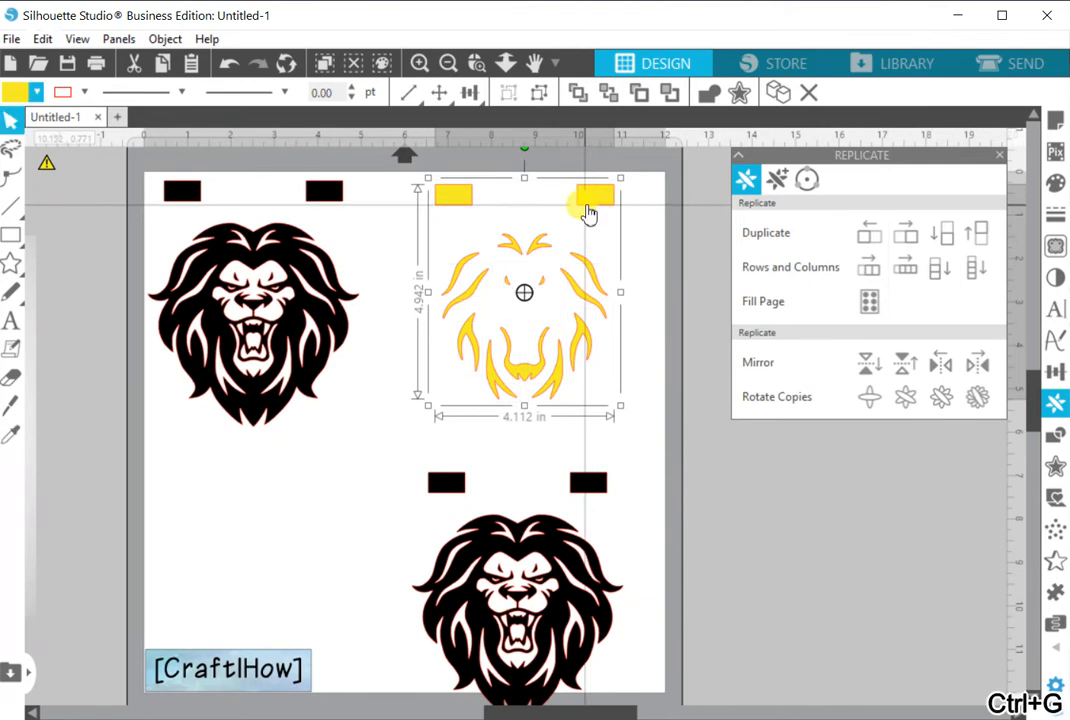
left_click_drag(611, 208, 327, 188)
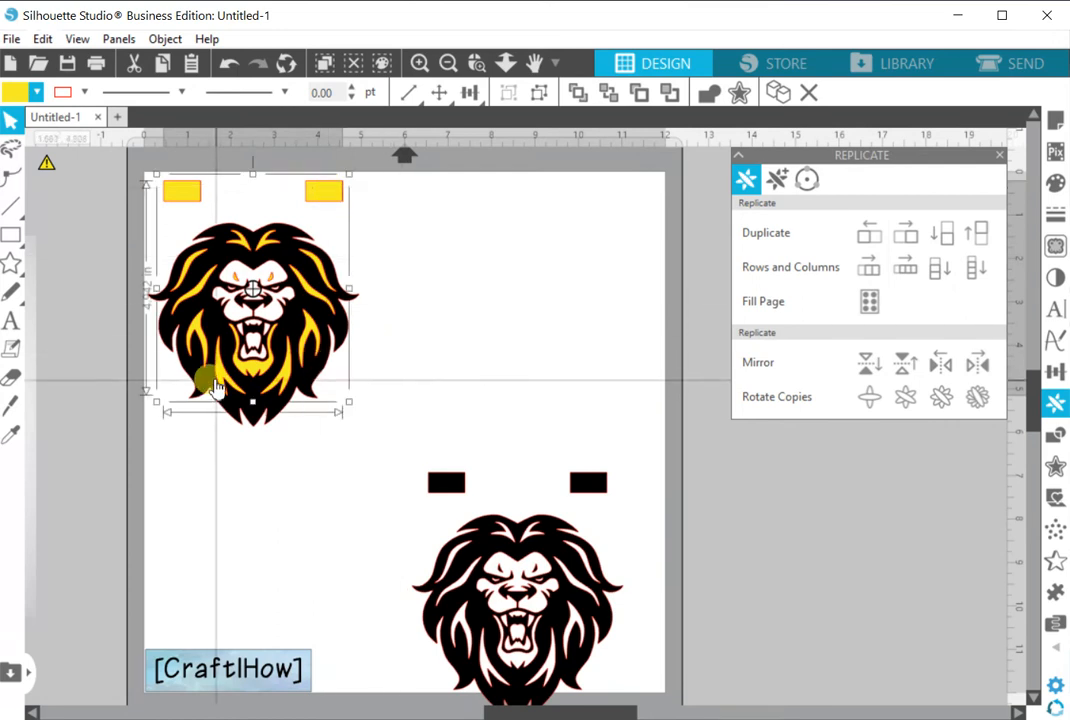
- Return the yellow group to the page's upper right and move the lower black lion up so it lies fully on the page
left_click_drag(333, 193, 623, 198)
left_click_drag(387, 444, 591, 605)
left_click(474, 218)
mouse_move(474, 218)
left_mouse_down()
mouse_move(454, 210)
mouse_move(468, 205)
left_mouse_up()
left_click(397, 456)
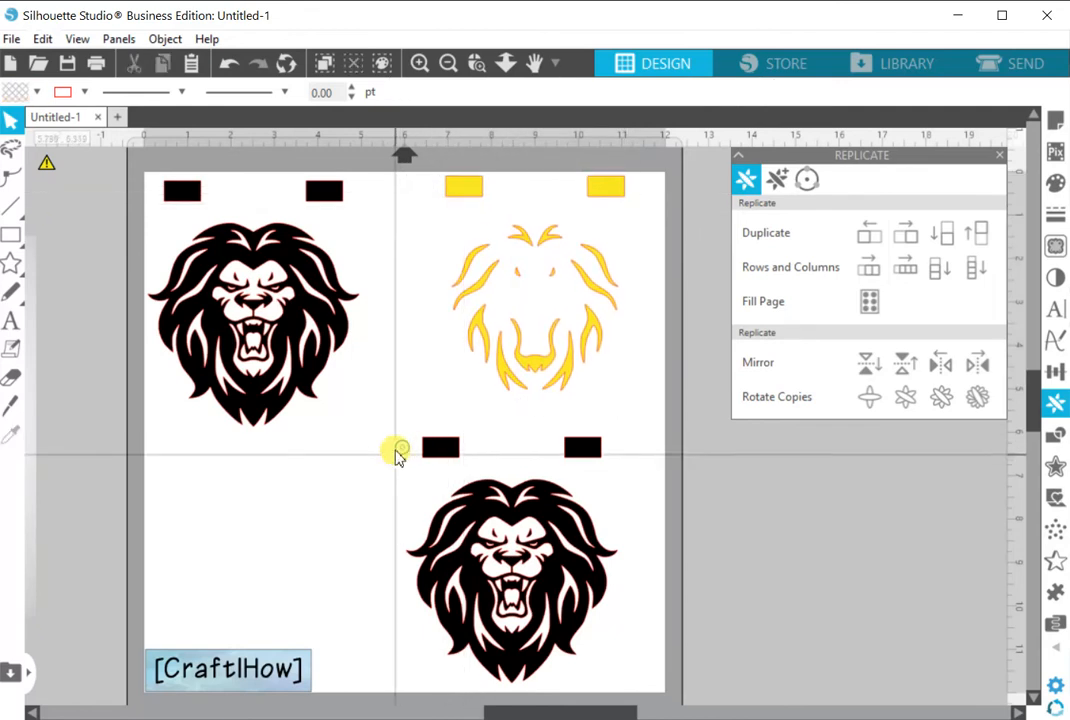
mouse_move(440, 449)
left_mouse_down()
mouse_move(442, 433)
mouse_move(434, 448)
left_mouse_up()
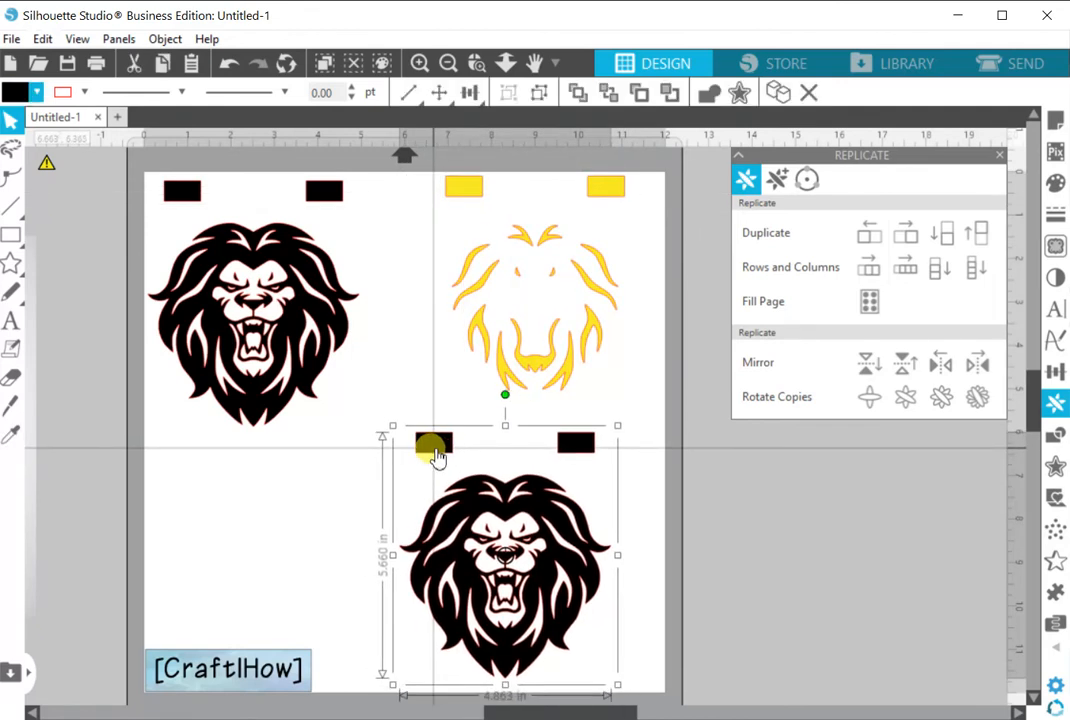
- Ungroup the lower black lion copy and release its compound path
right_click(438, 455)
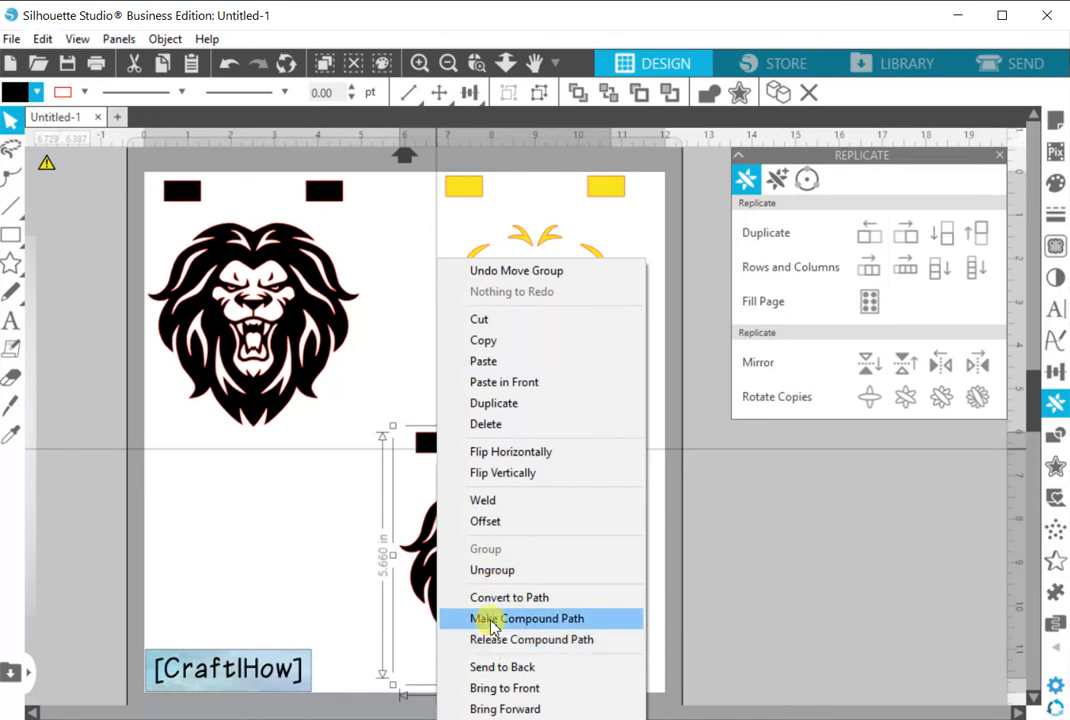
left_click(492, 570)
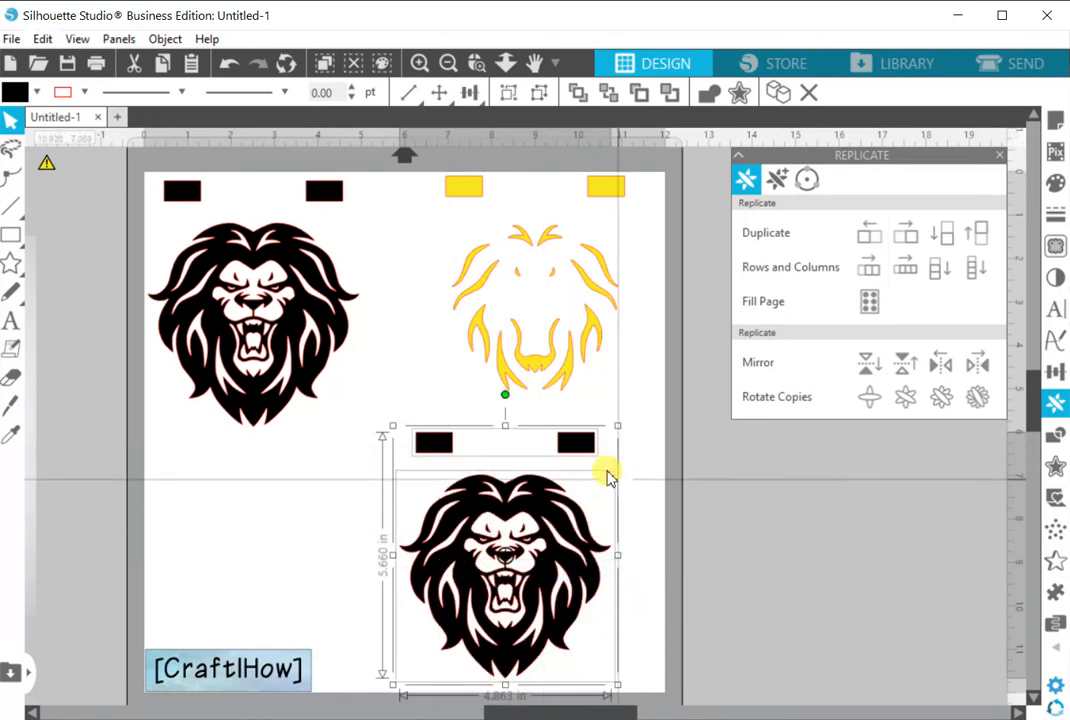
right_click(558, 505)
left_click(622, 640)
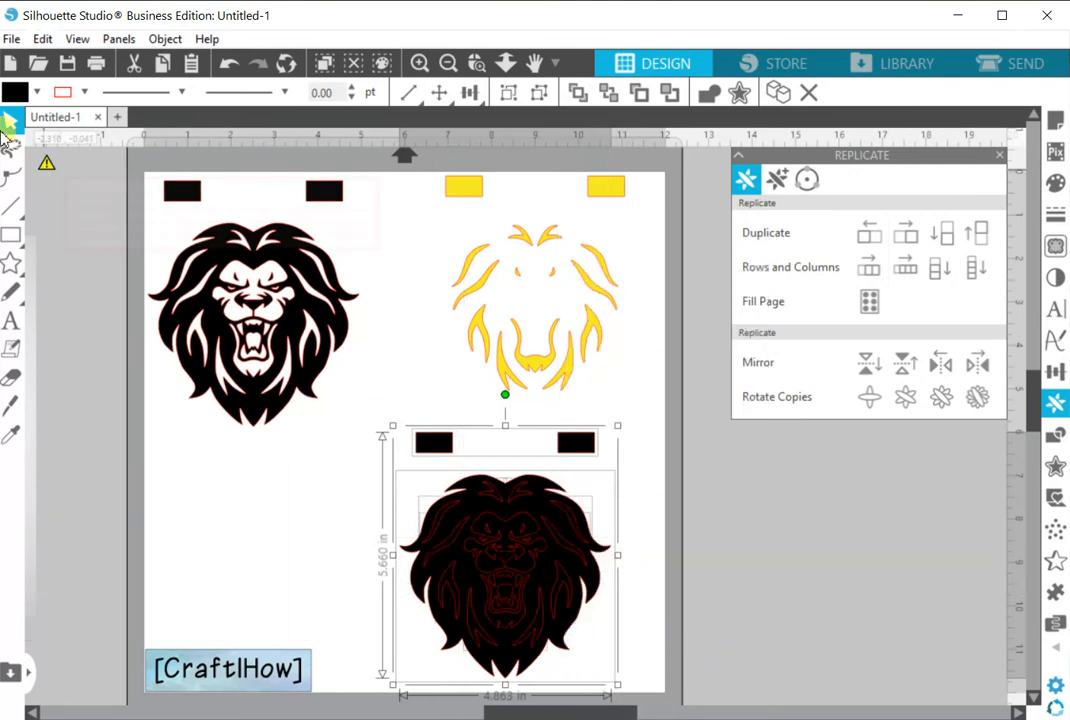
- Set the fill of the lower lion's separated shapes and rectangles to transparent
left_click(37, 92)
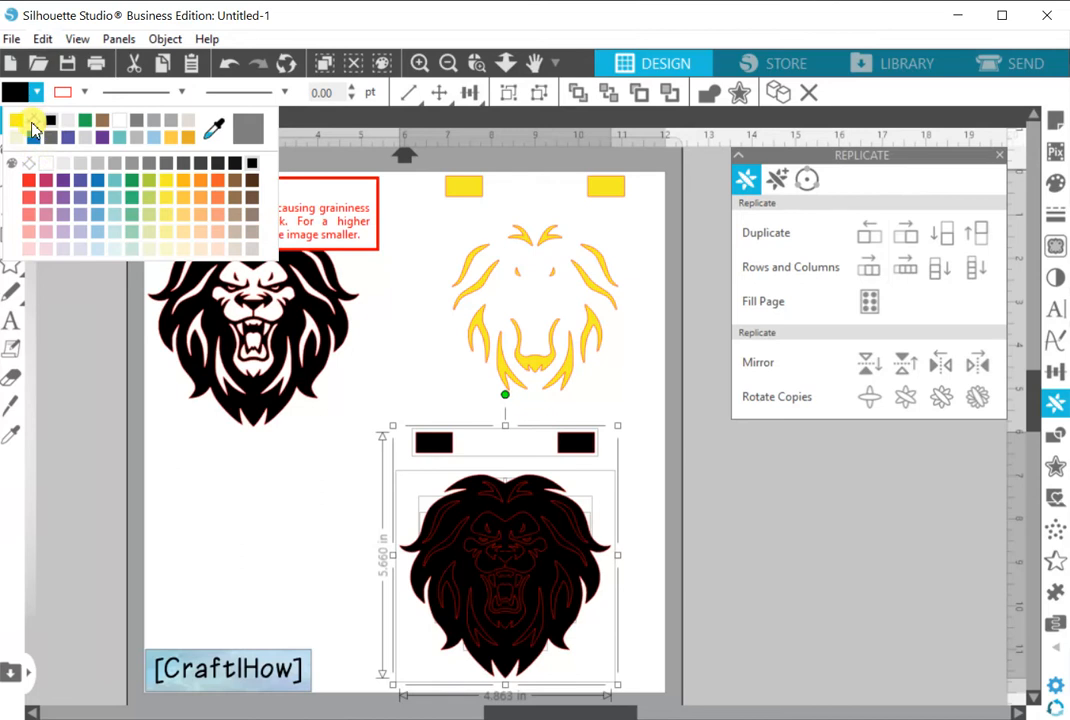
left_click(30, 122)
left_click(645, 518)
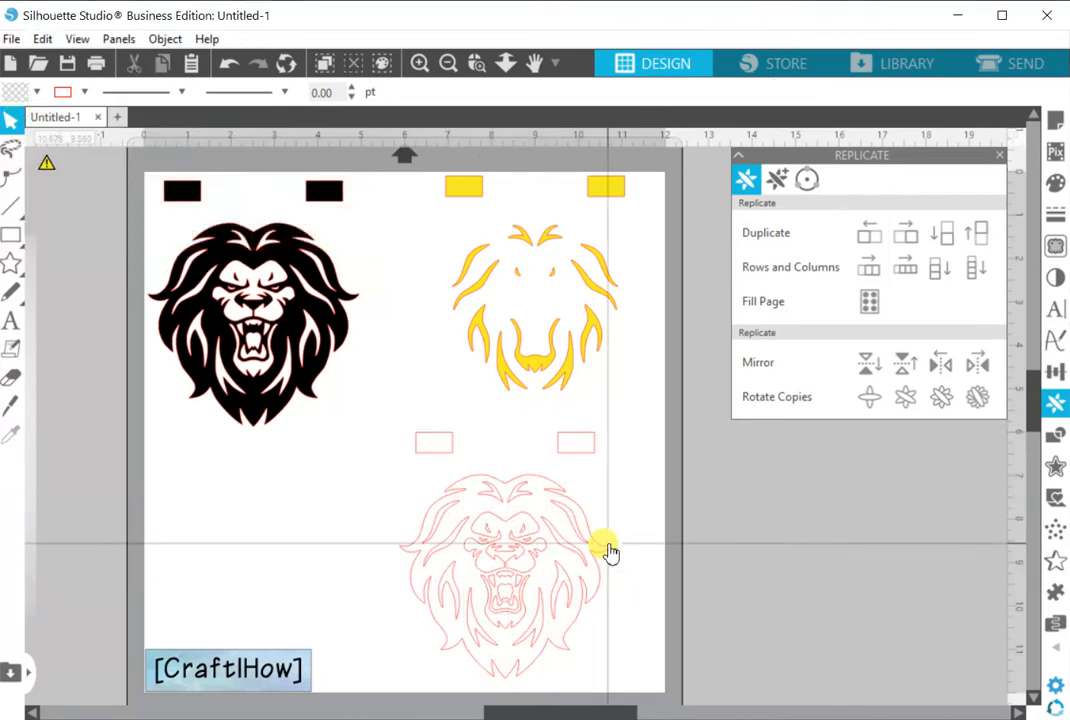
- Delete the lower lion's outer outline, its upper mane and face pieces, and the lower mane strands around the mouth
left_click(425, 527)
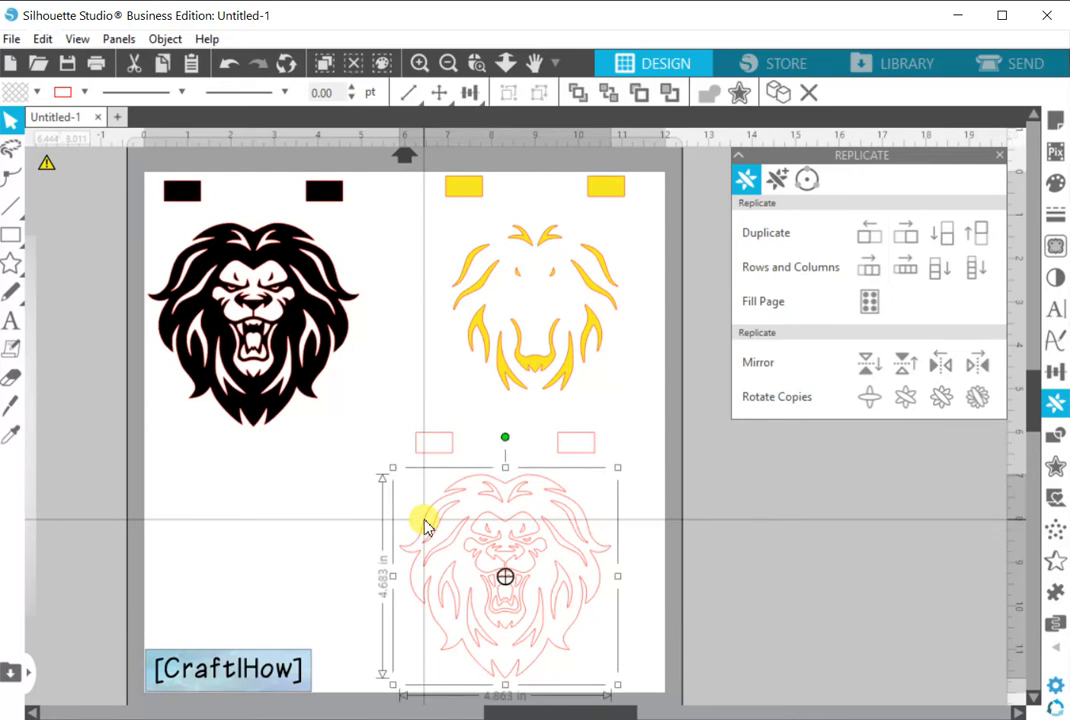
key("Delete")
left_click_drag(400, 469, 603, 574)
key("Delete")
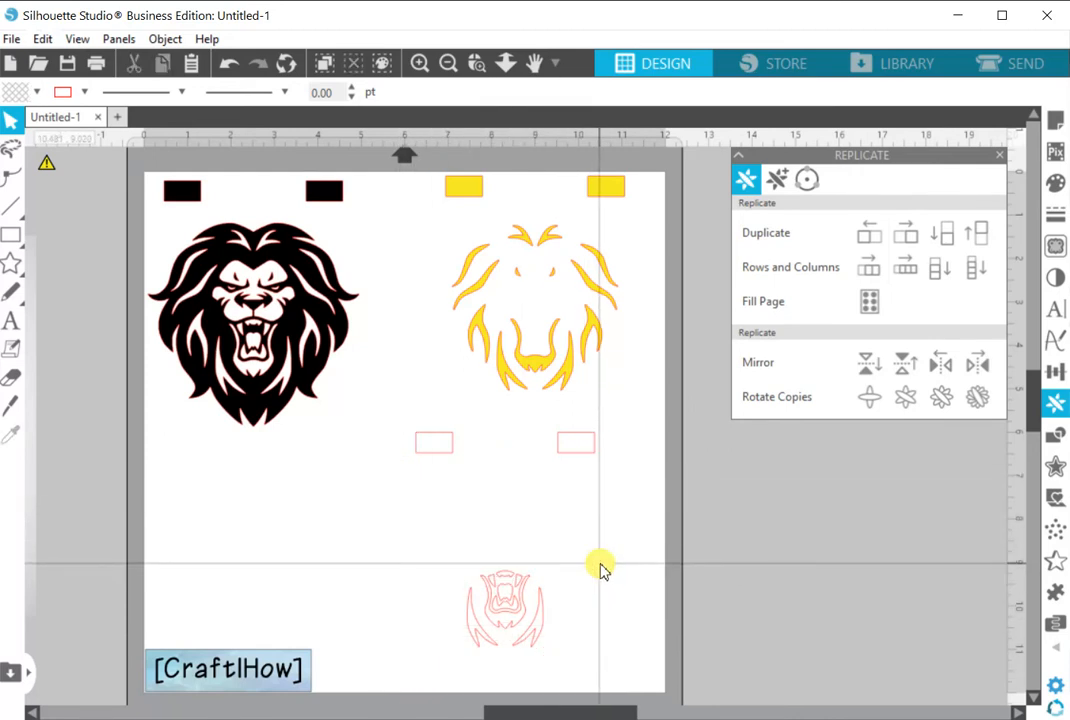
left_click_drag(452, 646, 542, 653)
key("Delete")
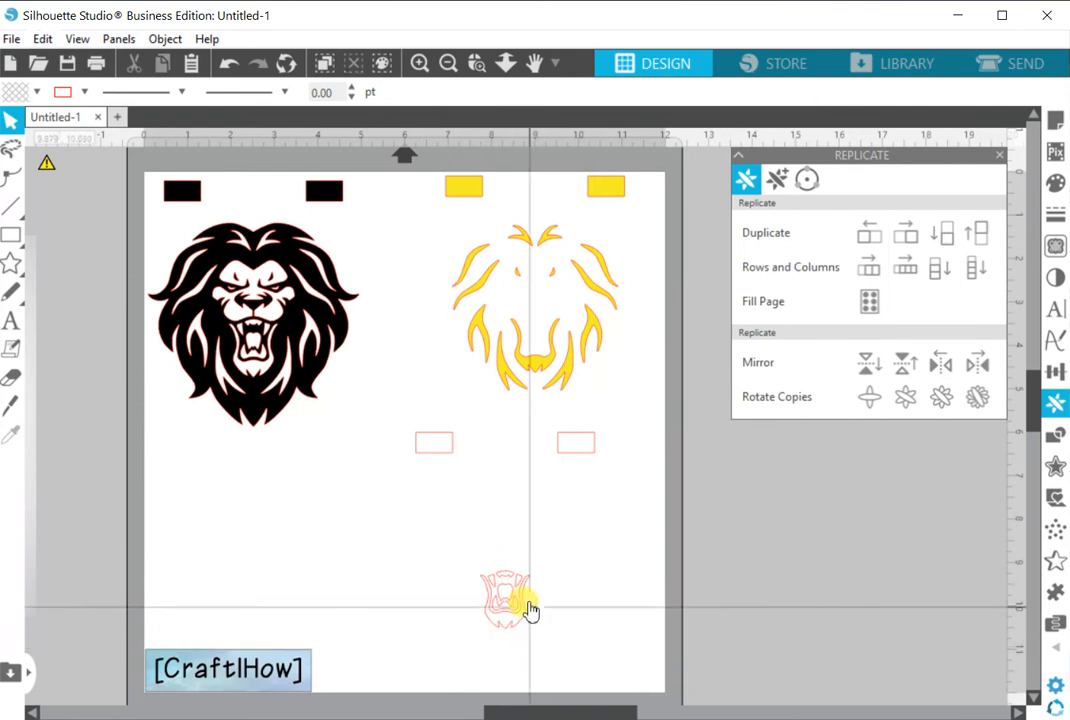
- Delete the remaining muzzle and inner mouth shapes of the lower lion, keeping only the teeth
left_click(509, 589)
key("Delete")
left_click(519, 625)
left_click(604, 576)
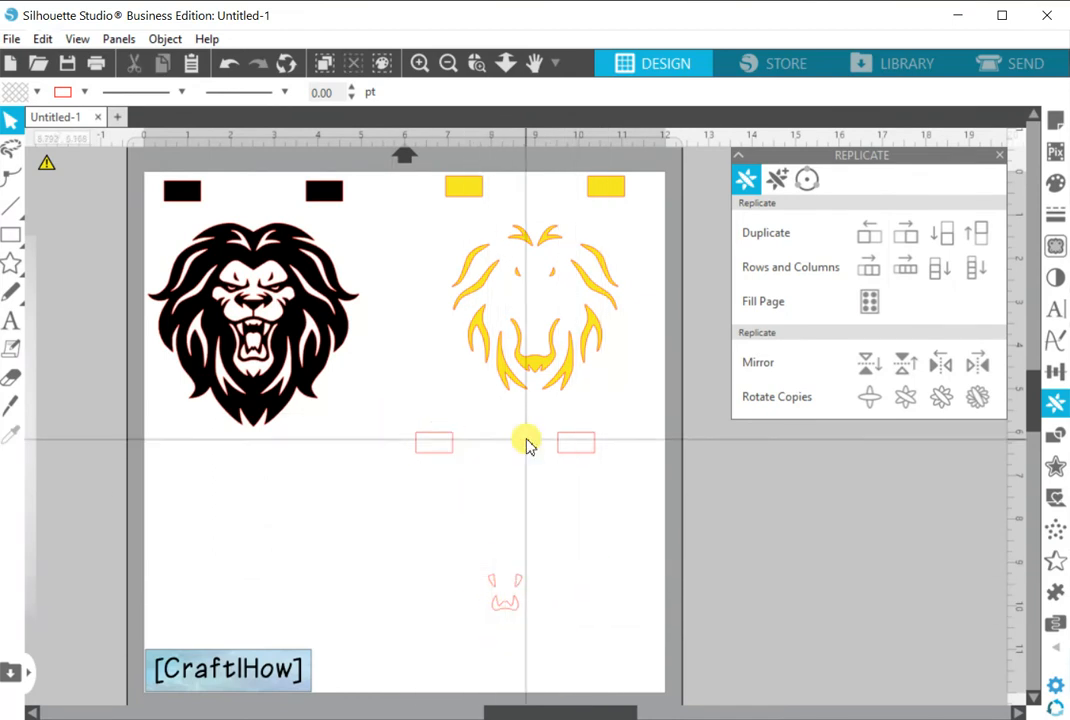
- Group the lower lion's teeth with their two alignment rectangles and fill the group with light gray
left_click_drag(396, 440, 628, 628)
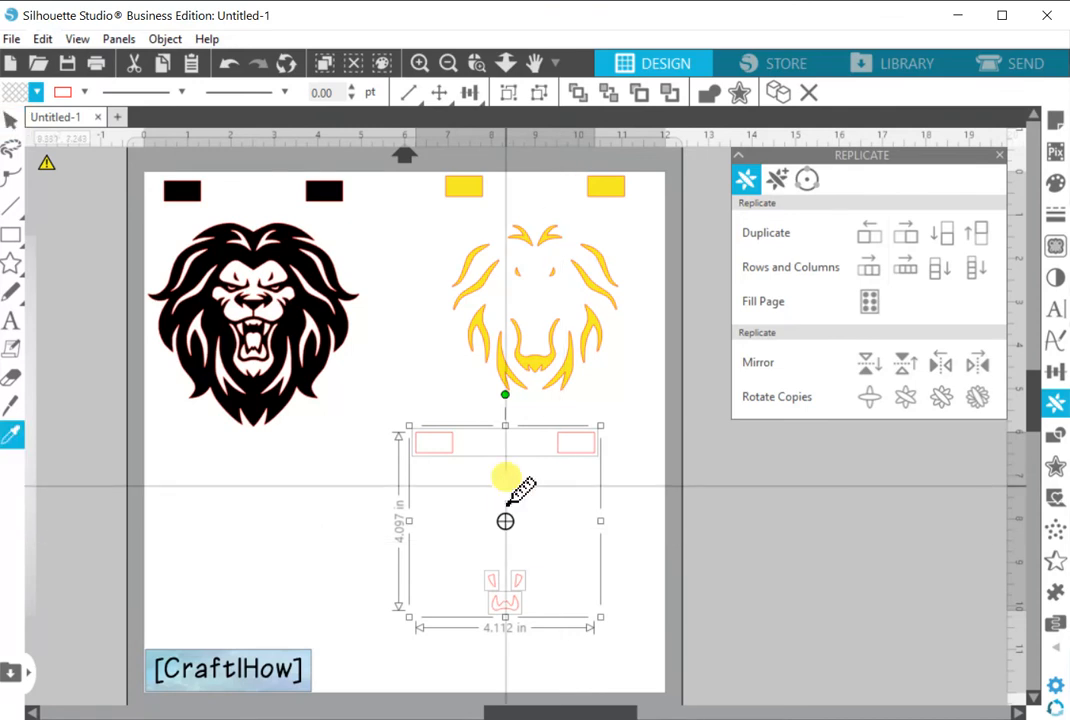
left_click(35, 93)
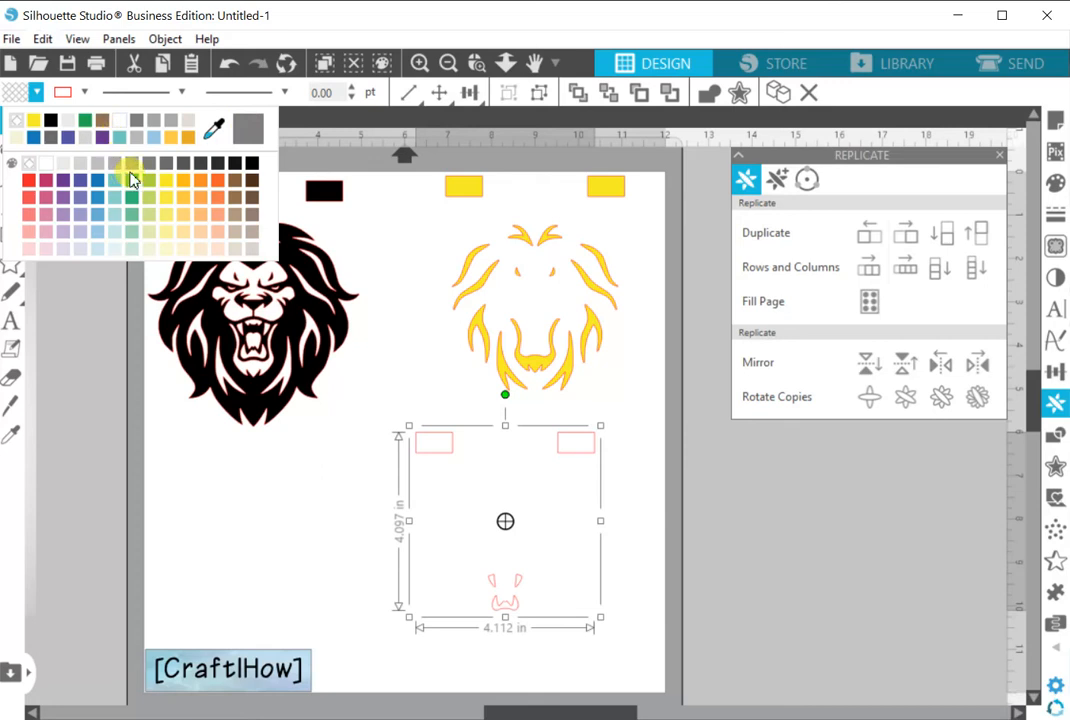
left_click(82, 164)
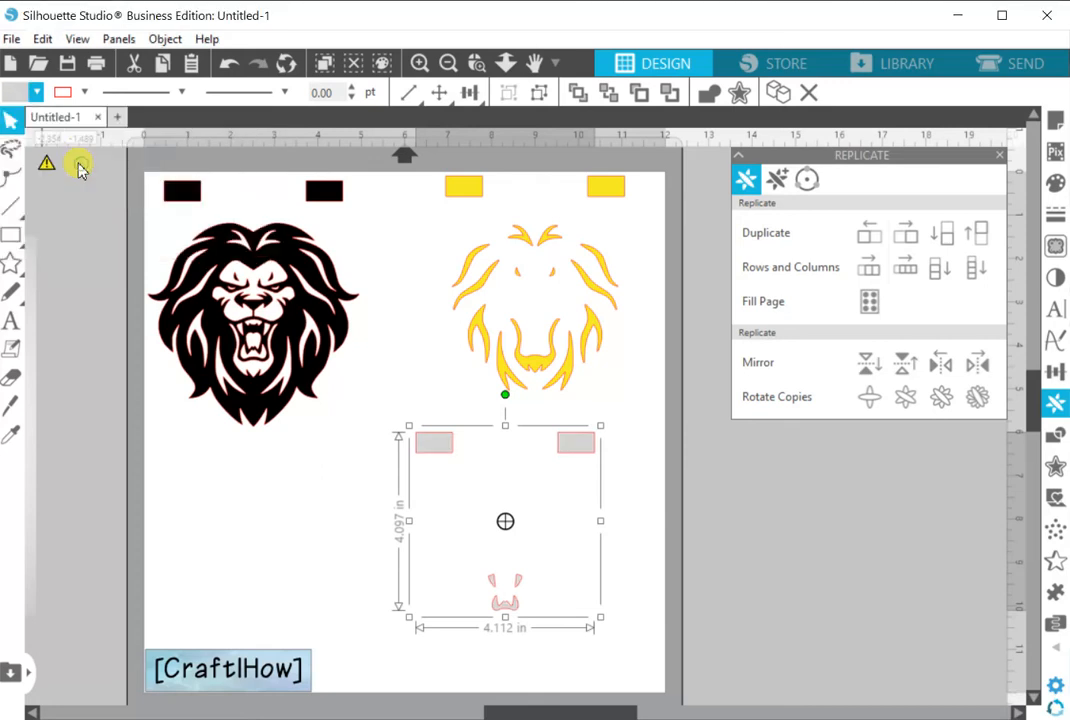
left_click(343, 527)
- Overlay the gray teeth layer on the black lion with the rectangles matched, and move it back to the empty area below the lions
left_click_drag(434, 447, 184, 195)
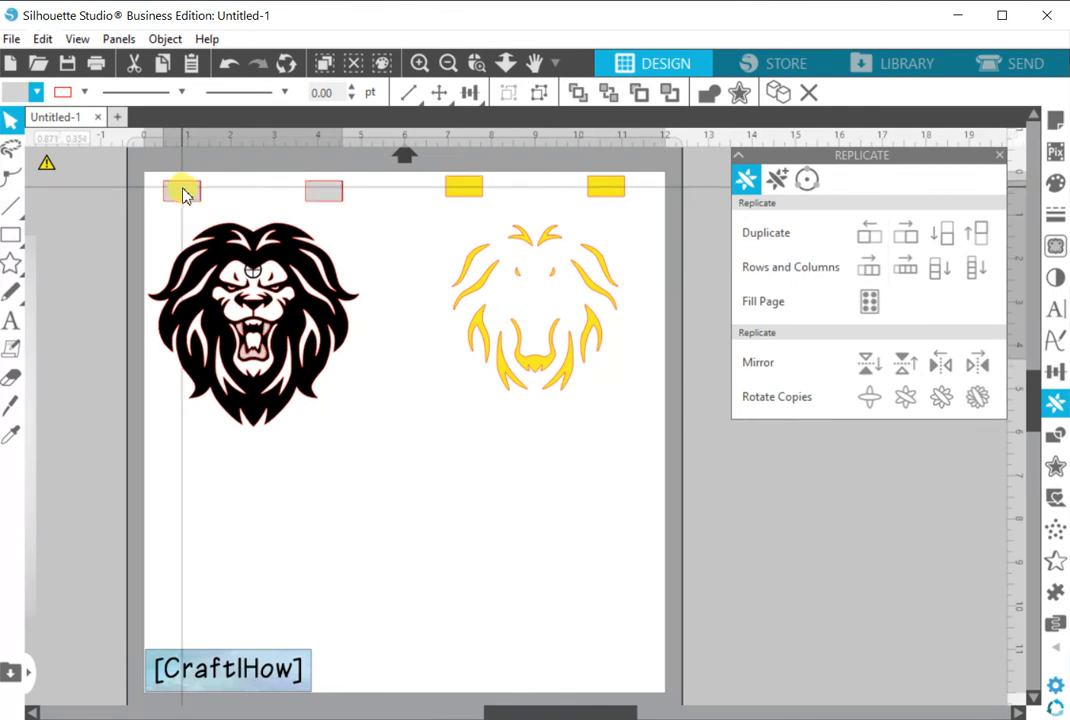
left_click(425, 588)
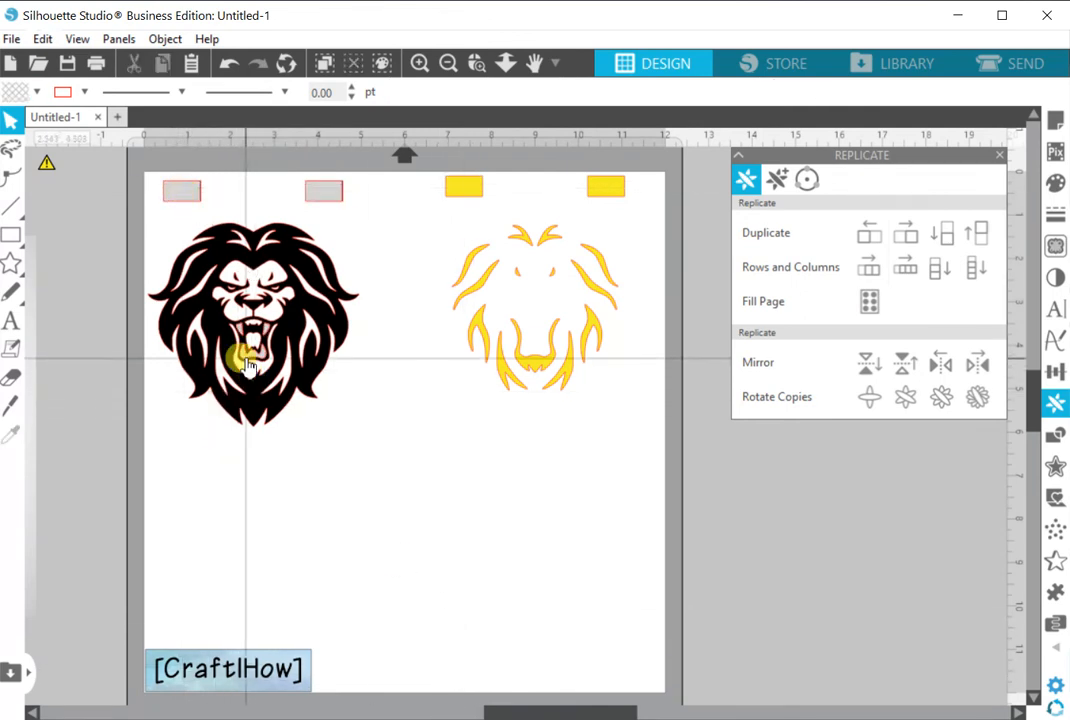
left_click_drag(327, 202, 492, 442)
left_click(445, 218)
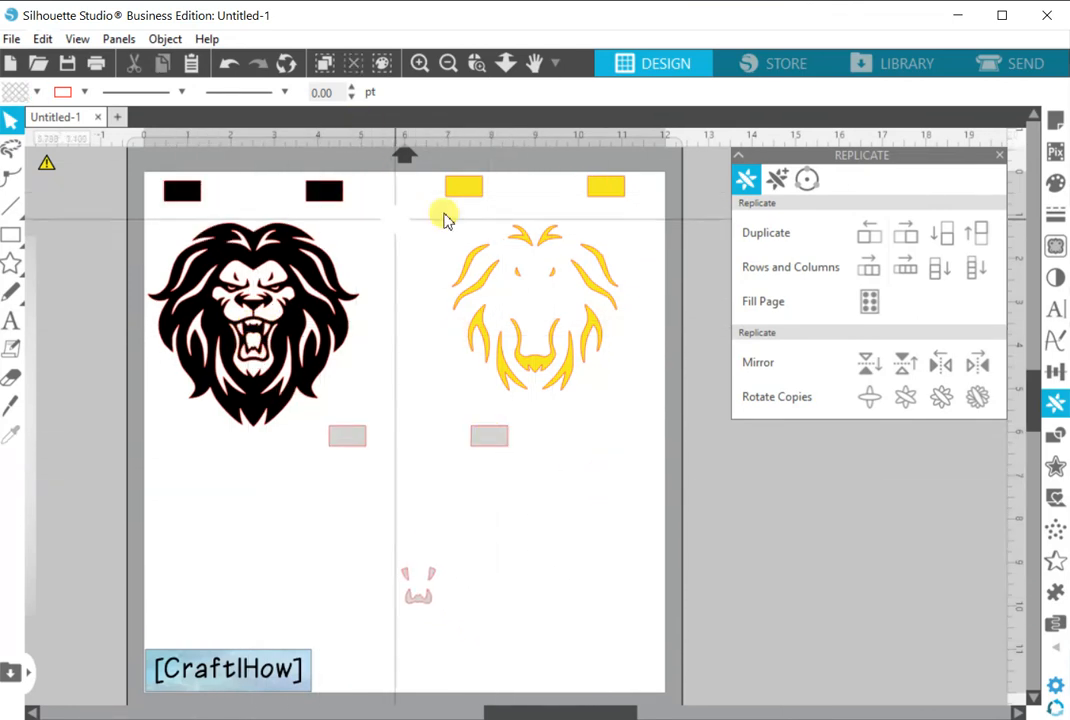